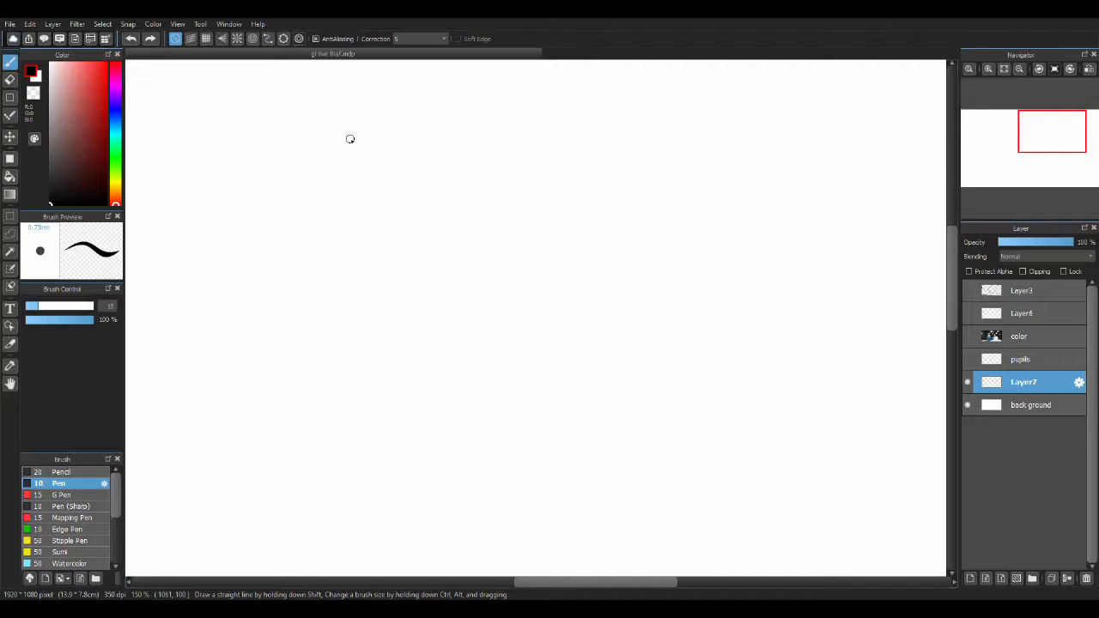
Try short curved Pen strokes in black near the middle of the empty Layer7, undoing each one.
left_click_drag(468, 259, 528, 324)
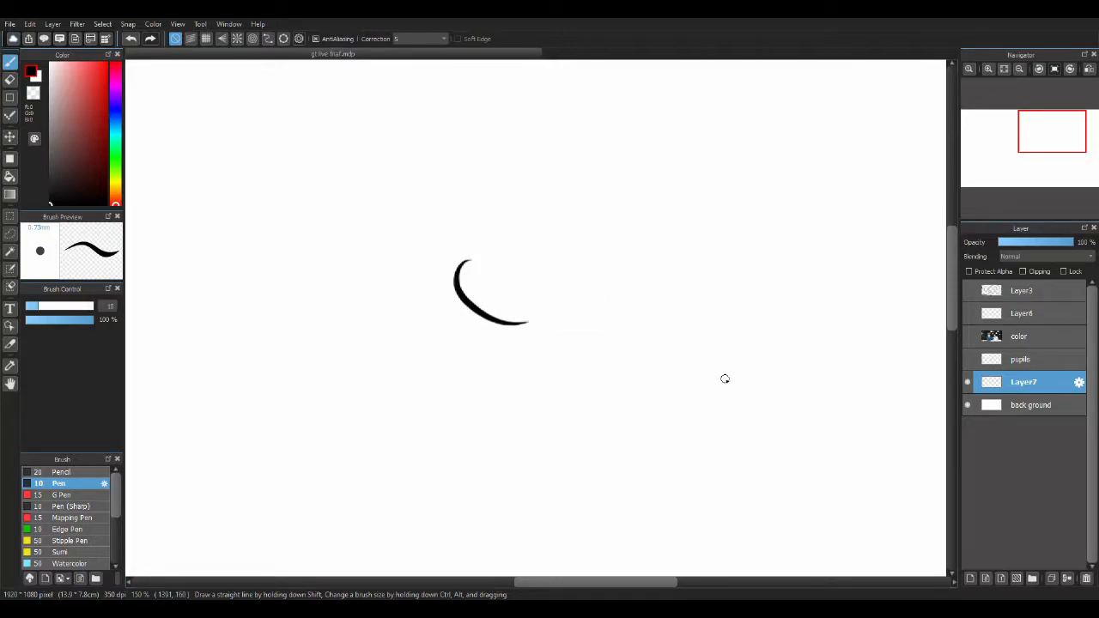
key("ctrl+z")
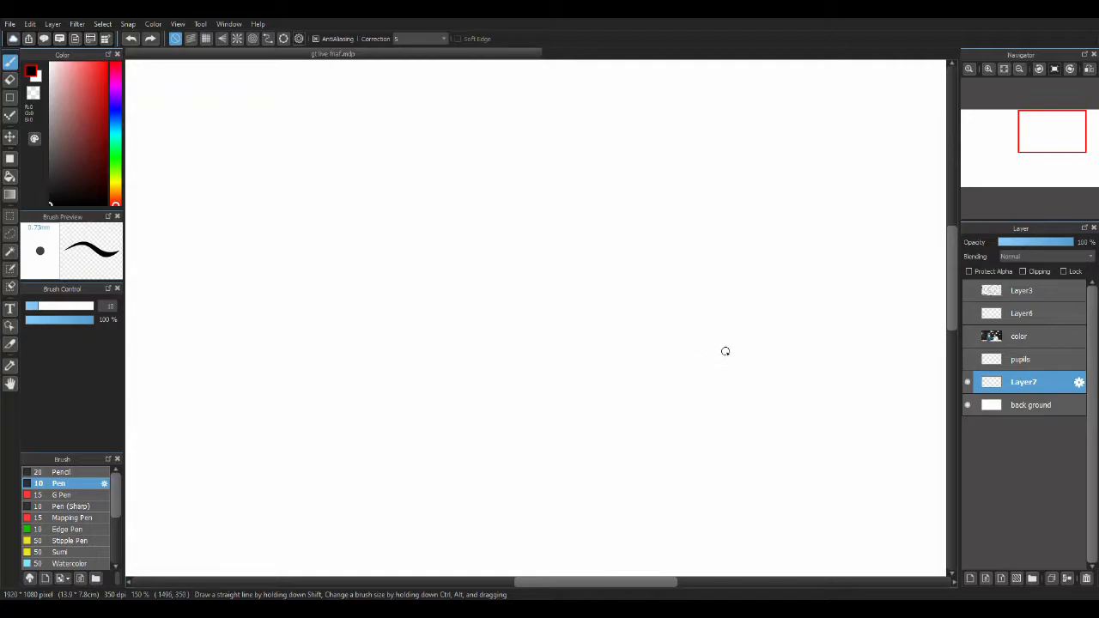
mouse_move(462, 264)
left_mouse_down()
mouse_move(485, 283)
mouse_move(528, 296)
left_mouse_up()
key("ctrl+z")
left_click_drag(386, 407, 497, 320)
key("ctrl+z")
left_click_drag(479, 388, 581, 300)
key("ctrl+z")
Try one rising Pen stroke, erase its upper end, and undo both.
left_click_drag(438, 299, 575, 225)
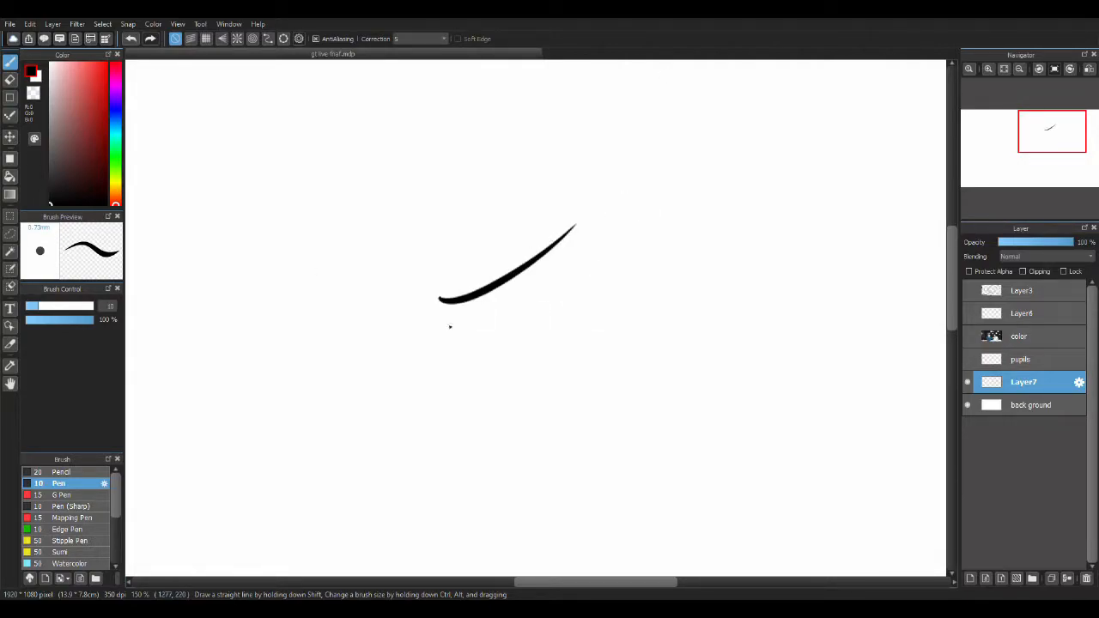
key("e")
mouse_move(558, 241)
left_mouse_down()
mouse_move(545, 253)
mouse_move(571, 230)
mouse_move(512, 272)
mouse_move(537, 259)
left_mouse_up()
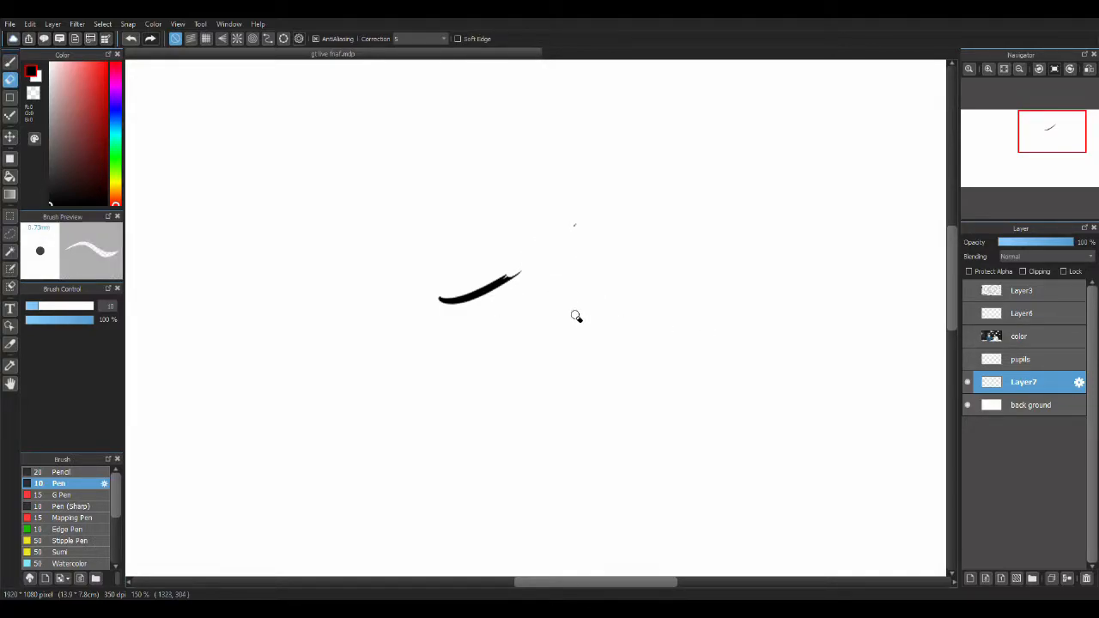
key("ctrl+z")
key("ctrl+z")
key("ctrl+z")
key("ctrl+z")
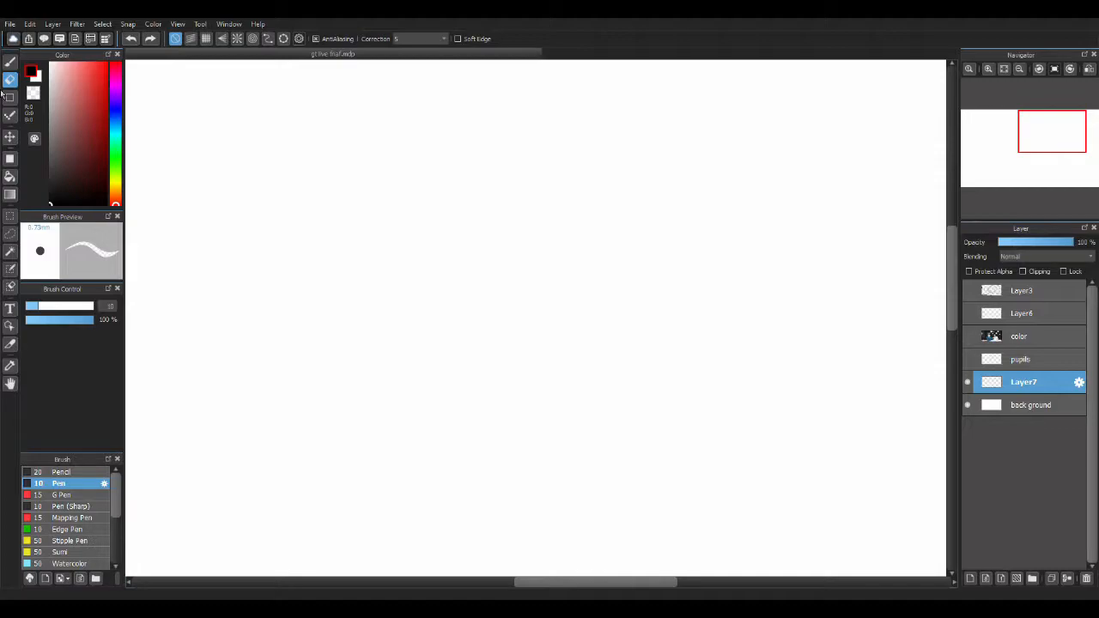
Paint a diagonal sample stroke with the Pencil brush and a parallel one beside it with the Pen brush.
left_click(10, 65)
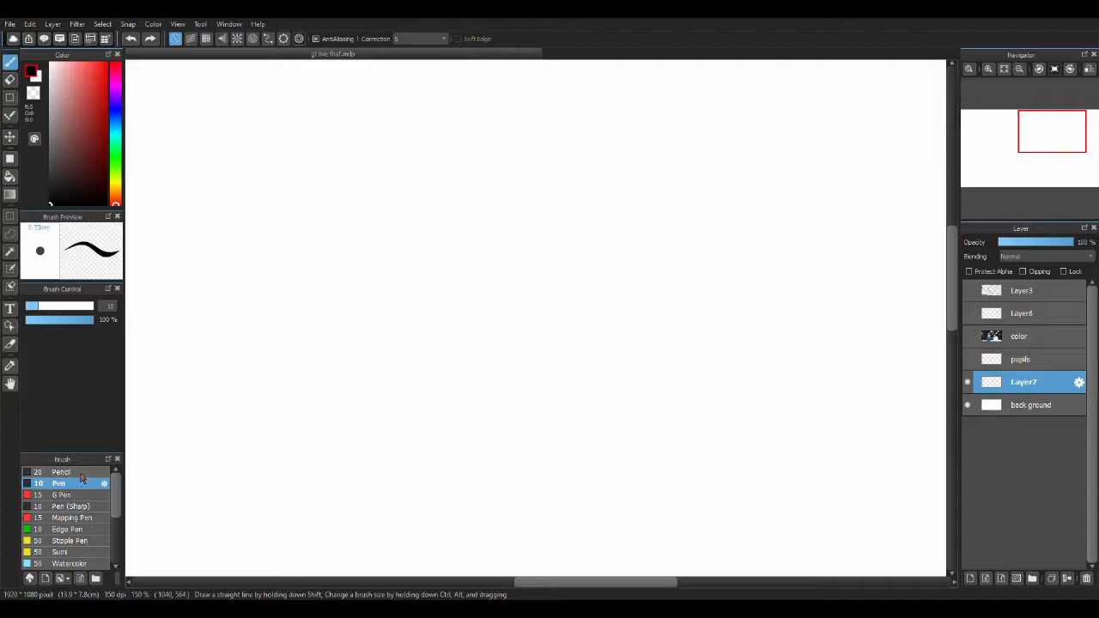
left_click(82, 473)
left_click_drag(331, 321, 445, 161)
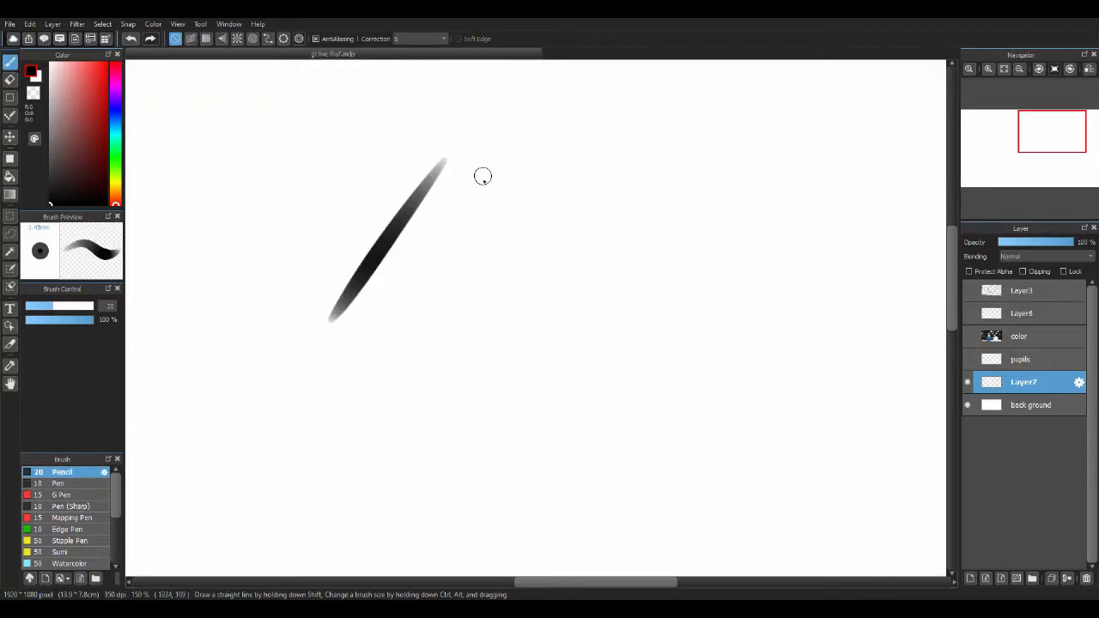
left_click(59, 483)
left_click(384, 336)
left_click_drag(383, 339, 461, 211)
Add a G Pen sample beside the Pen stroke and a Pen (Sharp) sample below the Pencil stroke.
left_click(87, 495)
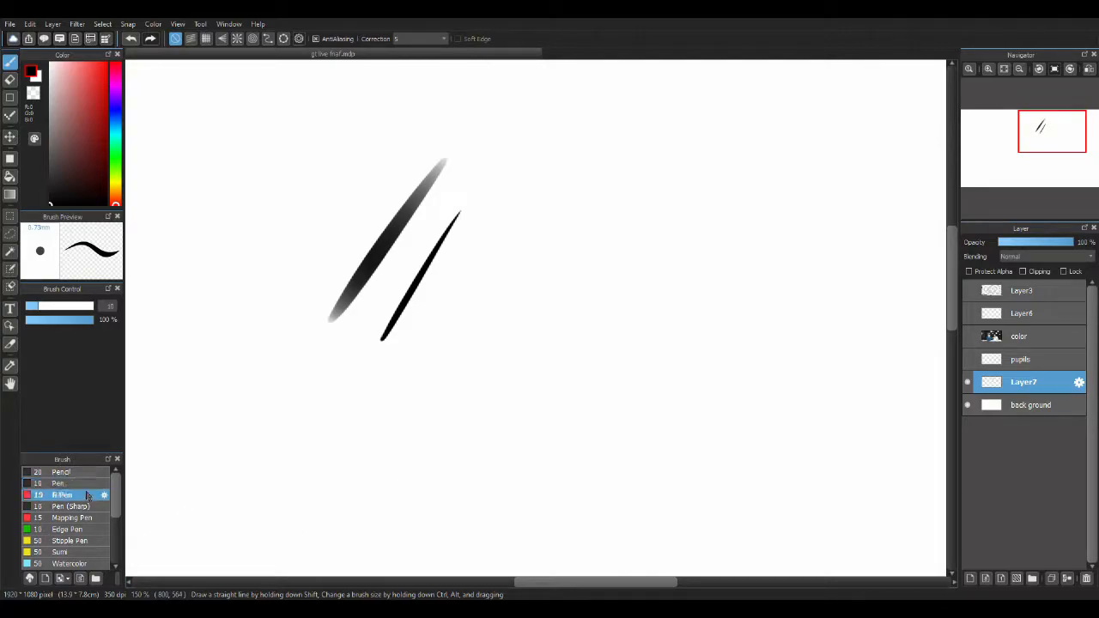
left_click_drag(498, 273, 517, 240)
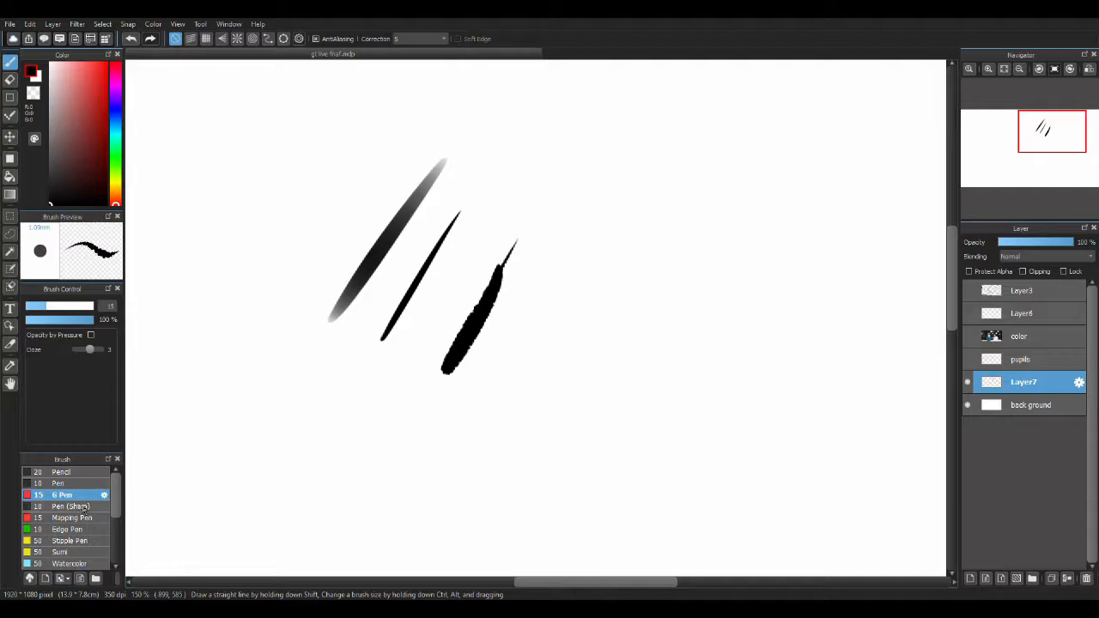
left_click(86, 507)
left_click_drag(346, 336, 236, 464)
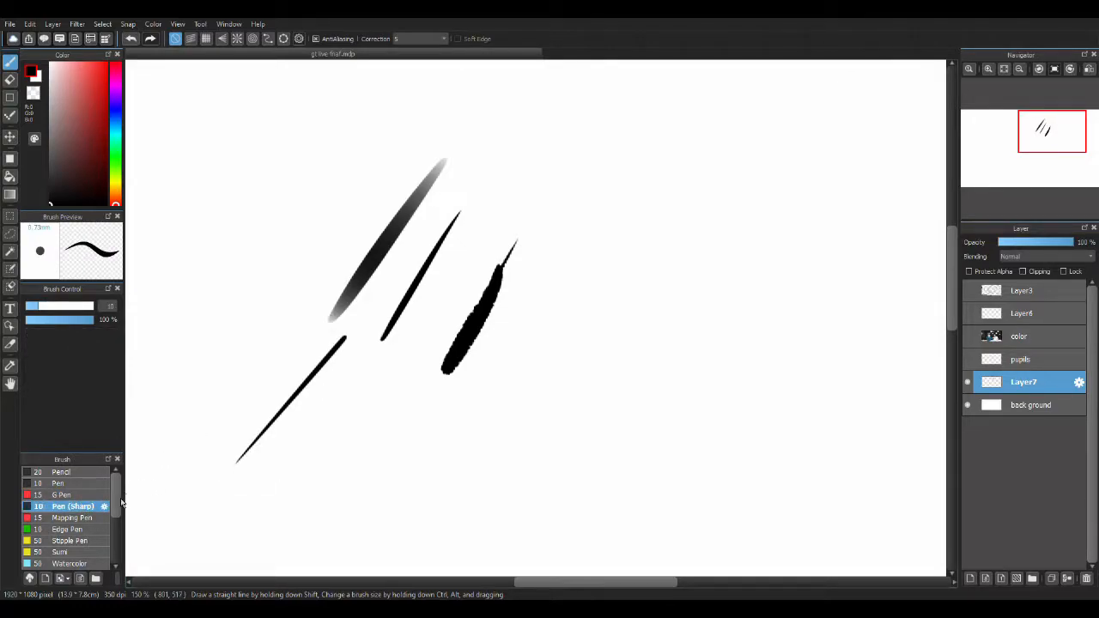
Add a diagonal Mapping Pen sample beside the Pencil stroke and a short vertical Edge Pen sample beside the G Pen stroke.
scroll(86, 515, "down", 3)
left_click(76, 482)
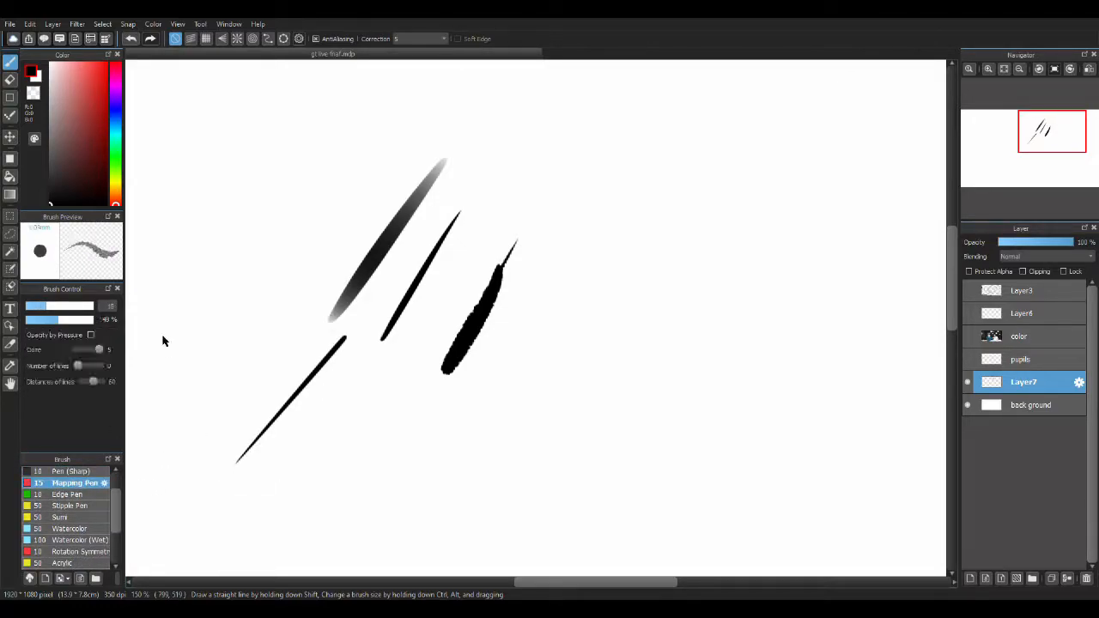
left_click_drag(214, 317, 314, 153)
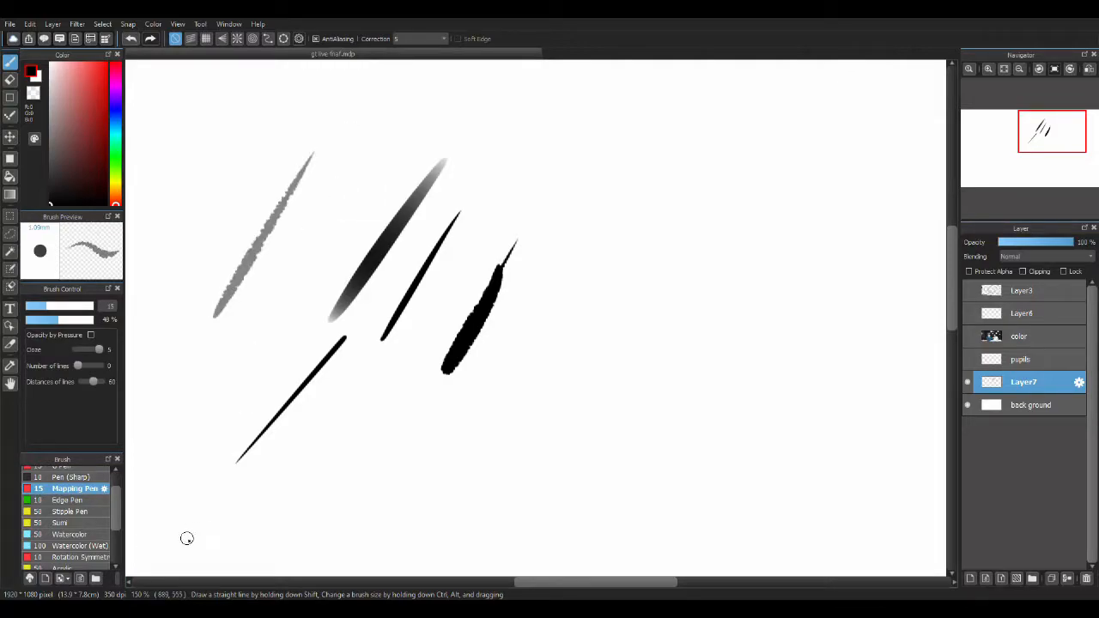
left_click(67, 500)
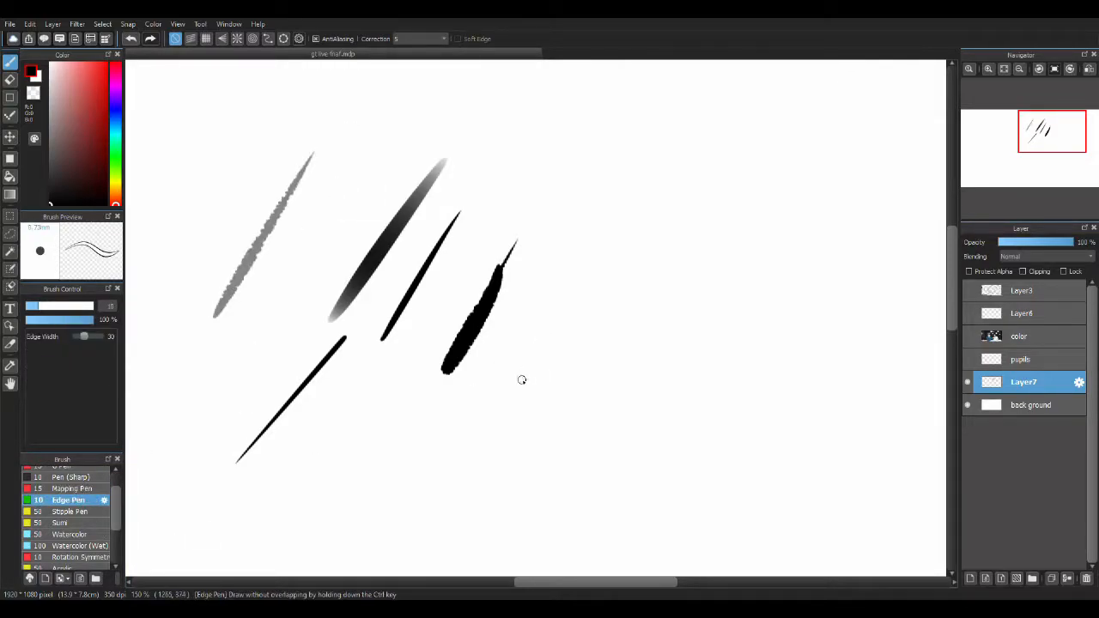
left_click_drag(574, 268, 581, 370)
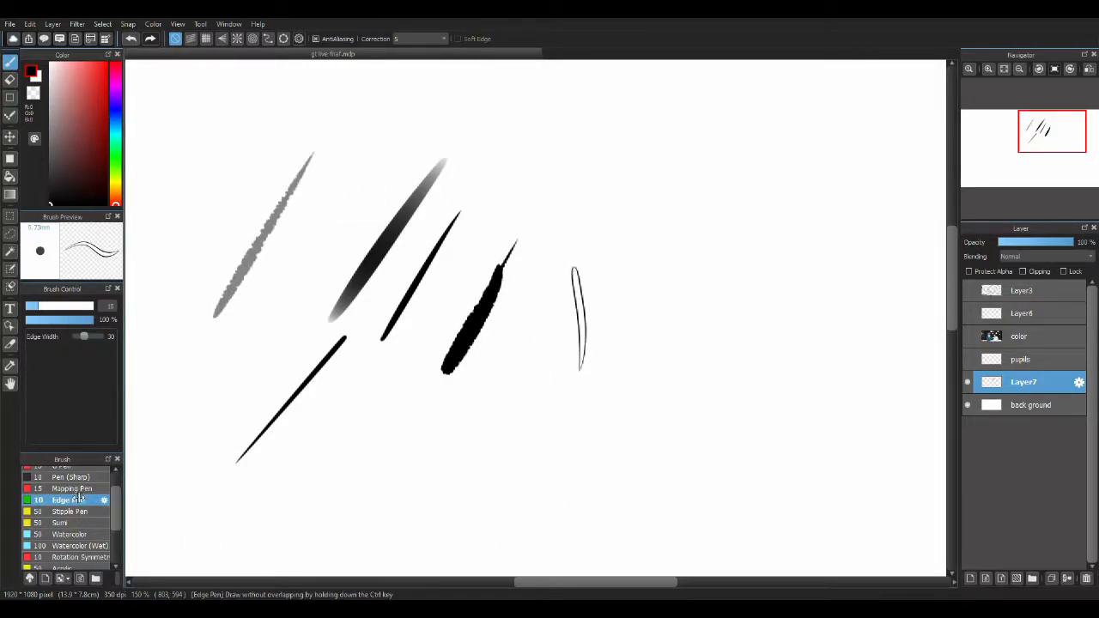
Paint a long curved Stipple Pen stroke around the Edge Pen sample and a wide Sumi stroke below the other samples.
left_click(69, 511)
mouse_move(584, 146)
left_mouse_down()
mouse_move(643, 184)
mouse_move(700, 268)
mouse_move(698, 382)
left_mouse_up()
left_click(60, 523)
left_click(372, 475)
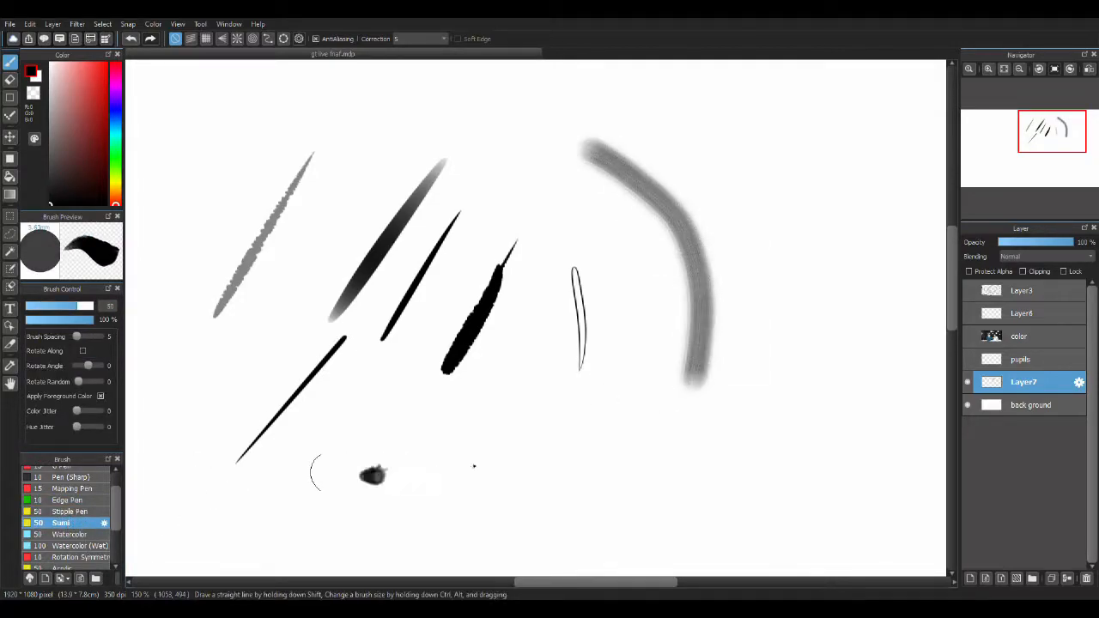
left_click_drag(365, 475, 651, 402)
Paint a Watercolor stroke between the Mapping Pen and Pencil samples, and a broad Watercolor (Wet) stroke across the G Pen and Stipple Pen samples.
left_click(69, 535)
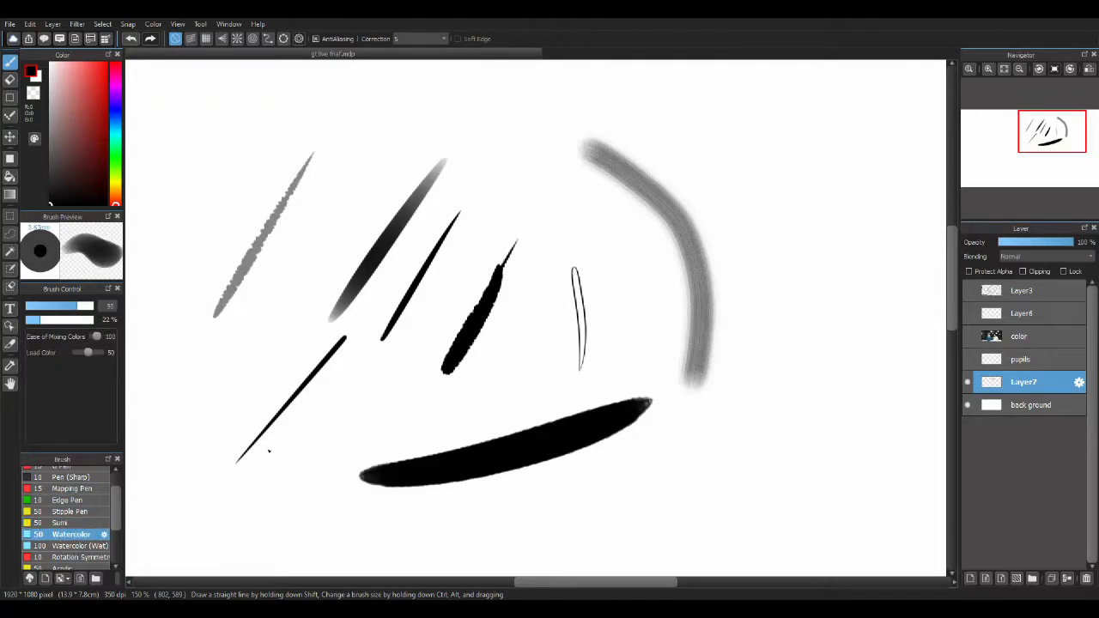
left_click_drag(292, 279, 400, 146)
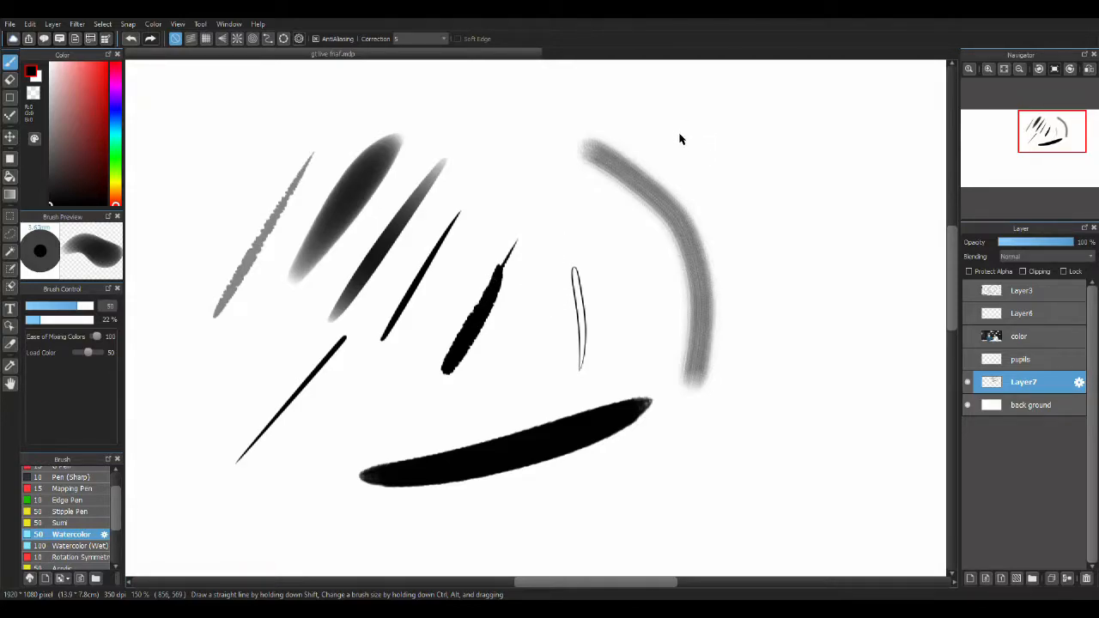
left_click(102, 546)
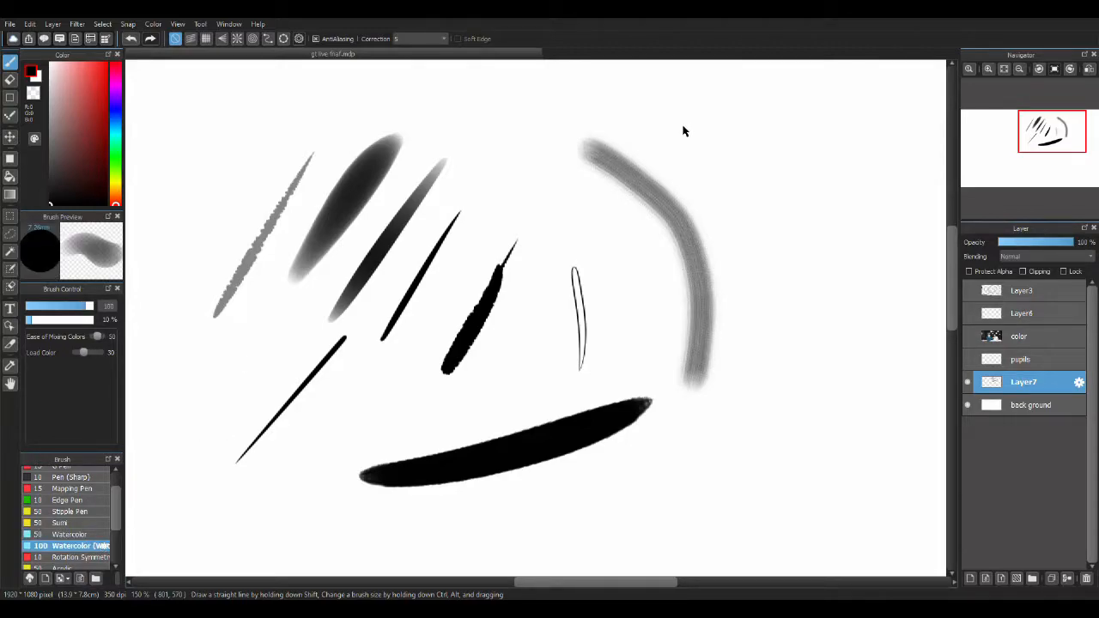
left_click_drag(481, 288, 700, 94)
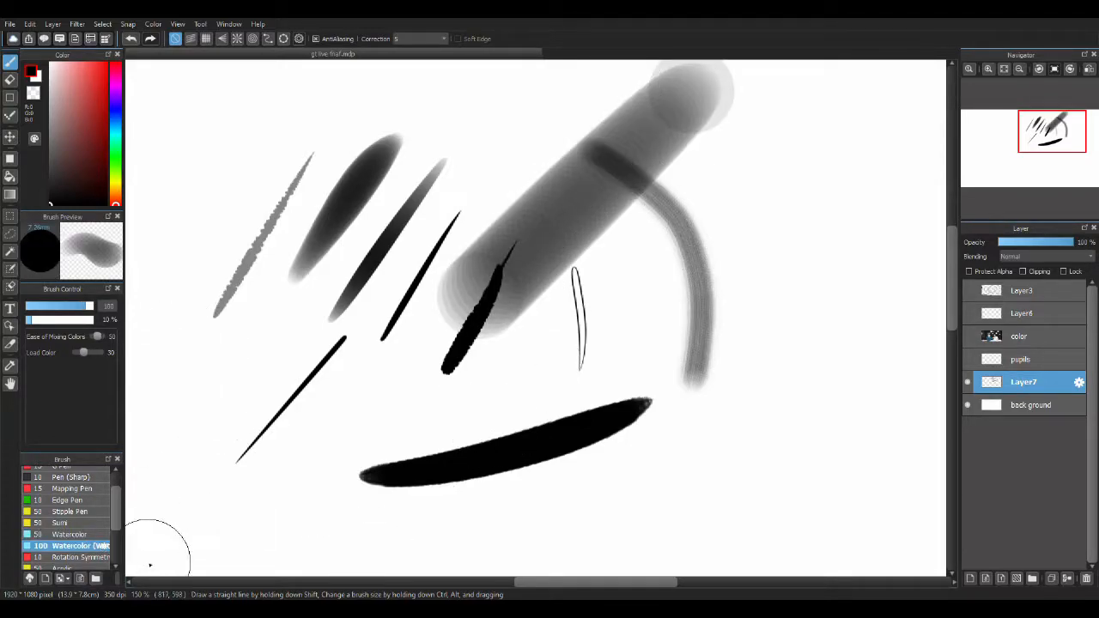
Draw a five-armed pinwheel with the Rotation Symmetry brush beside the Stipple Pen curve.
scroll(86, 515, "down", 5)
left_click(87, 499)
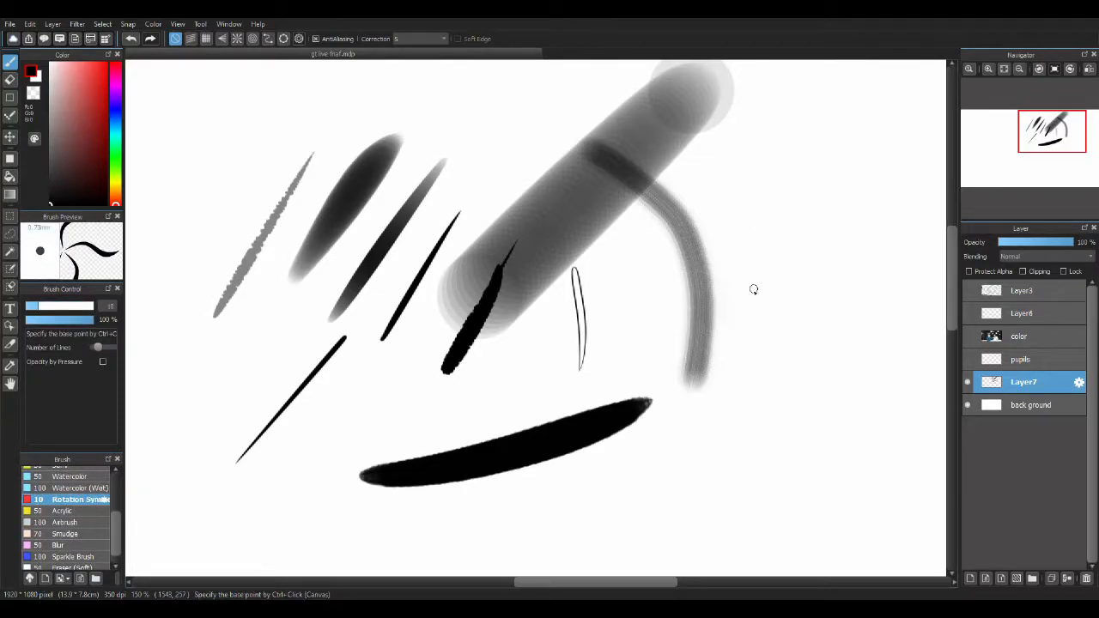
mouse_move(780, 240)
left_mouse_down()
mouse_move(816, 238)
mouse_move(828, 283)
mouse_move(812, 337)
mouse_move(853, 329)
mouse_move(855, 292)
mouse_move(875, 344)
left_mouse_up()
Paint two Acrylic samples between the Pen (Sharp) and Sumi strokes and a soft Airbrush blotch beside the Pen (Sharp) stroke.
left_click(84, 512)
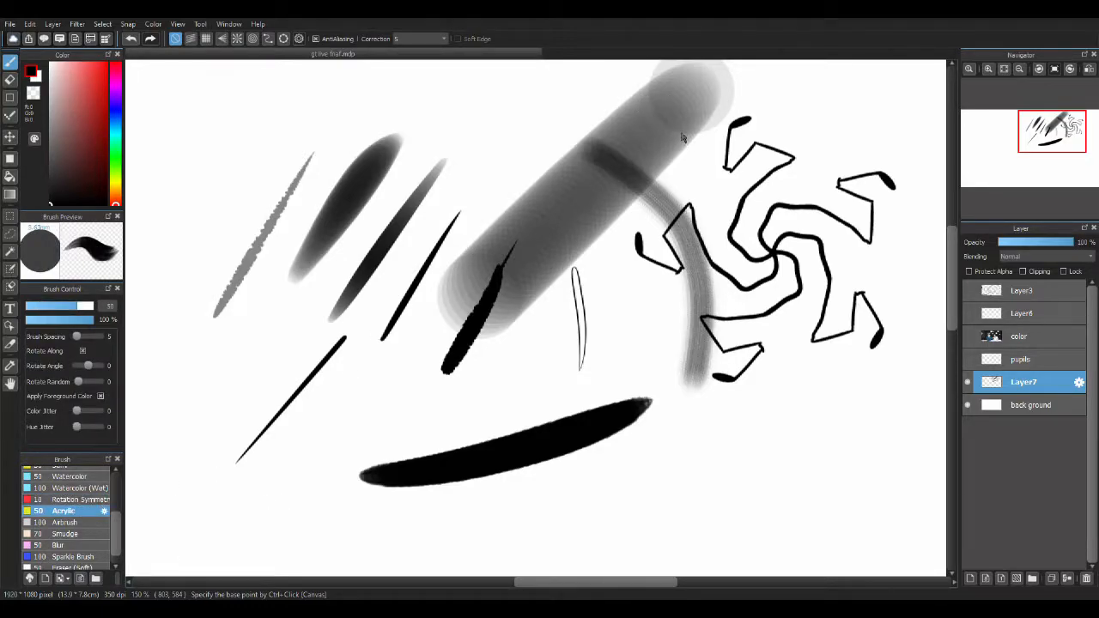
left_click_drag(286, 469, 369, 352)
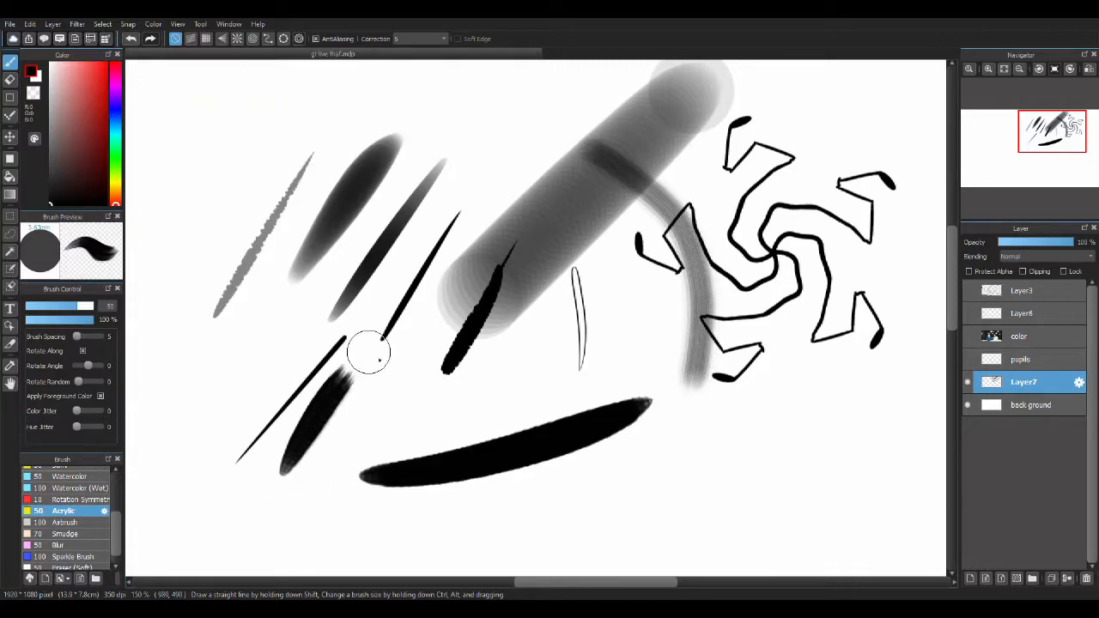
left_click_drag(358, 438, 459, 396)
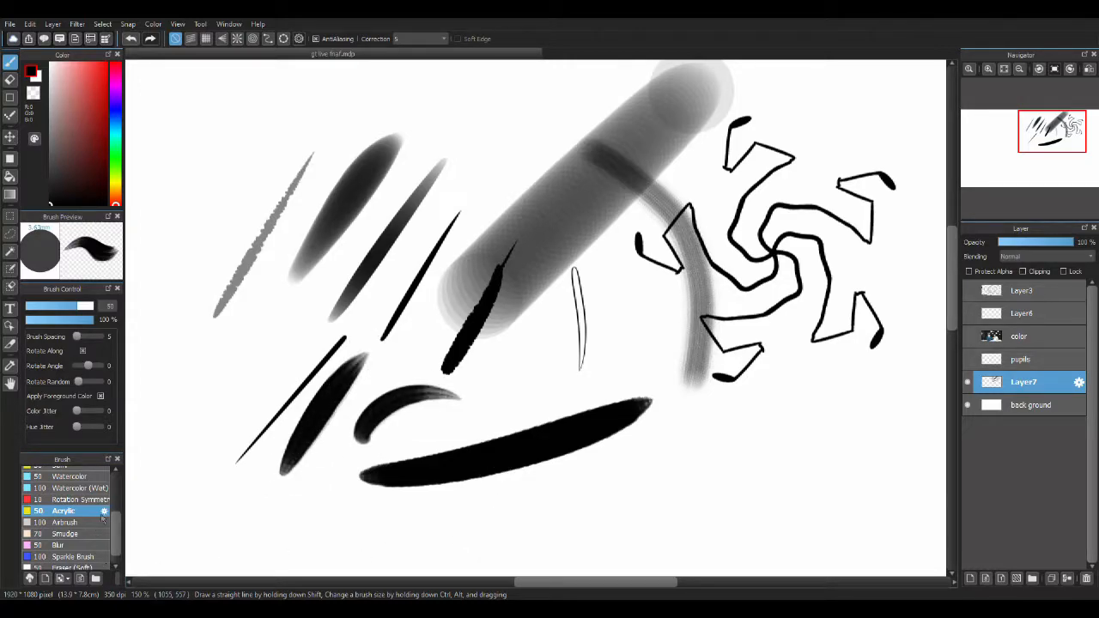
left_click(100, 523)
mouse_move(189, 434)
left_mouse_down()
mouse_move(221, 364)
mouse_move(209, 393)
mouse_move(213, 382)
left_mouse_up()
Smudge across the diagonal samples and the Watercolor (Wet) stroke, and swirl the centre of the pinwheel with the Smudge brush.
left_click(100, 534)
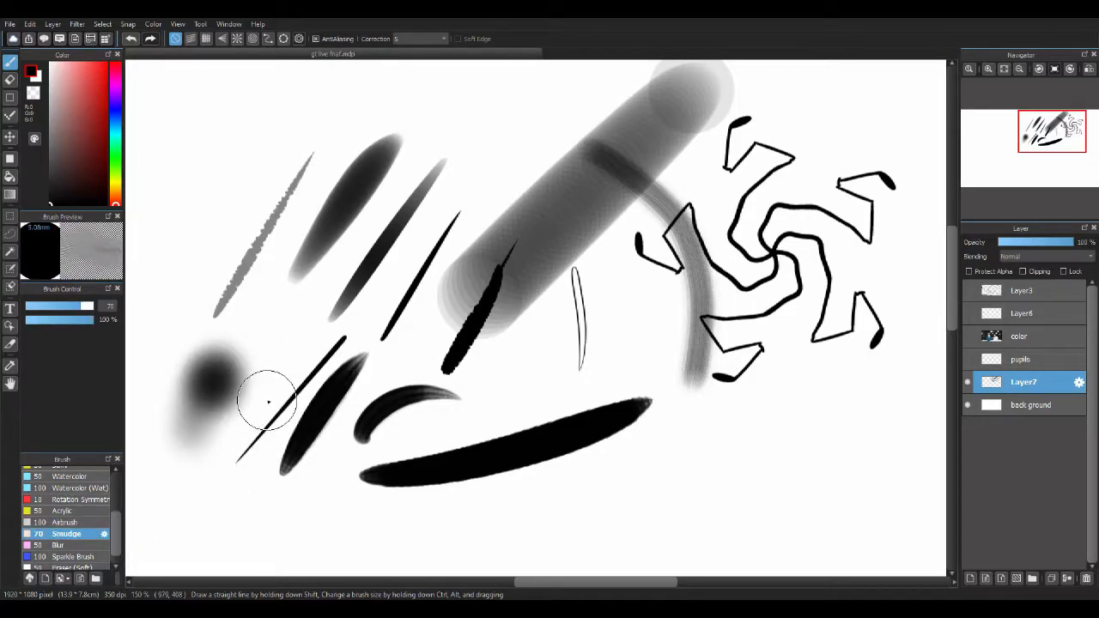
left_click_drag(363, 177, 442, 266)
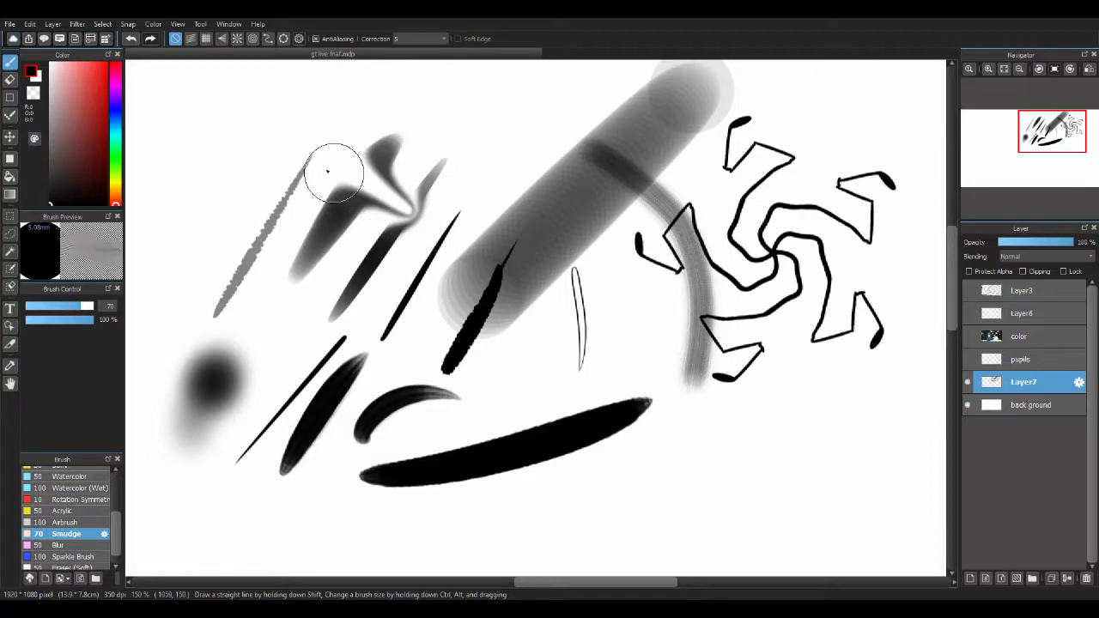
left_click_drag(326, 172, 484, 343)
left_click_drag(319, 171, 510, 330)
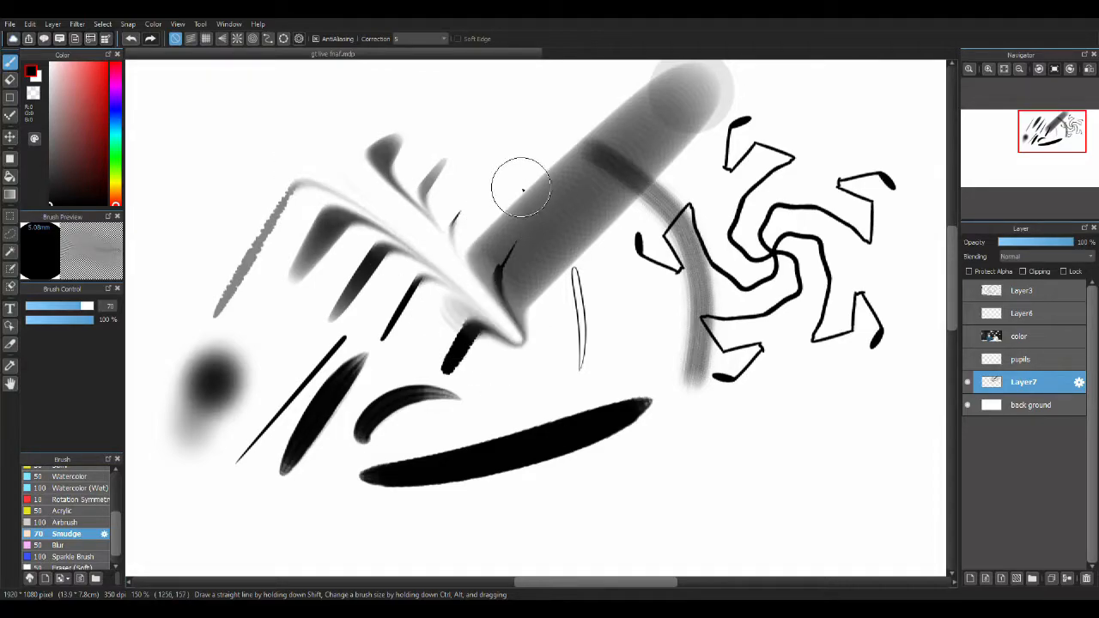
left_click_drag(581, 238, 470, 153)
mouse_move(579, 220)
left_mouse_down()
mouse_move(394, 136)
mouse_move(455, 141)
mouse_move(434, 137)
left_mouse_up()
mouse_move(770, 223)
left_mouse_down()
mouse_move(770, 293)
mouse_move(716, 297)
left_mouse_up()
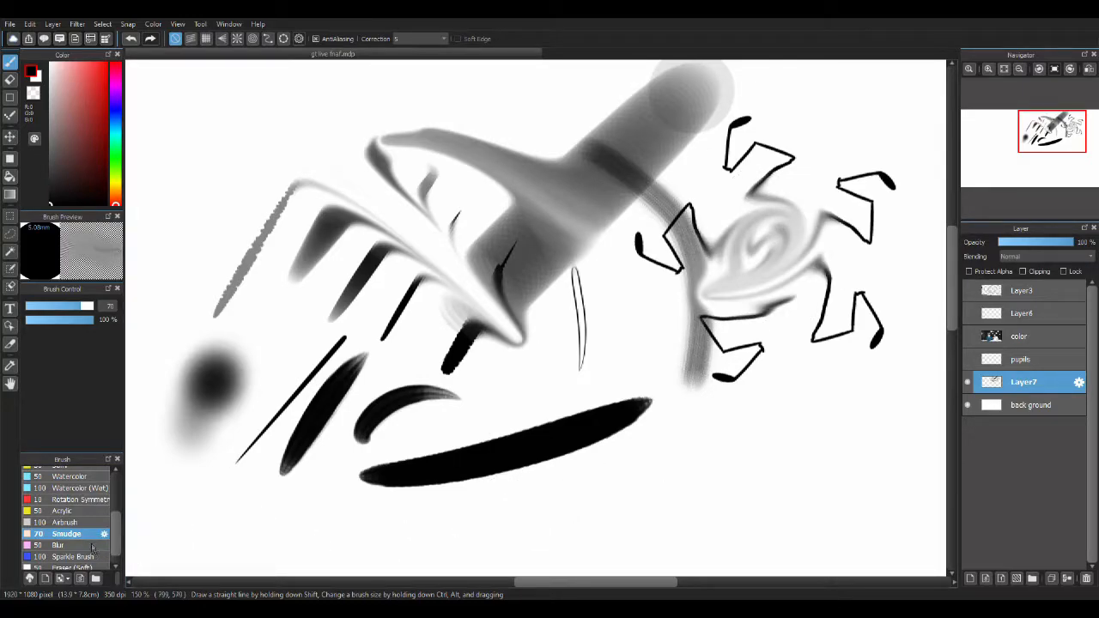
Blur the Edge Pen sample with the Blur brush and sweep a Sparkle Brush arc beneath all the samples.
left_click(60, 545)
mouse_move(582, 356)
left_mouse_down()
mouse_move(599, 361)
mouse_move(596, 344)
mouse_move(573, 335)
mouse_move(577, 249)
left_mouse_up()
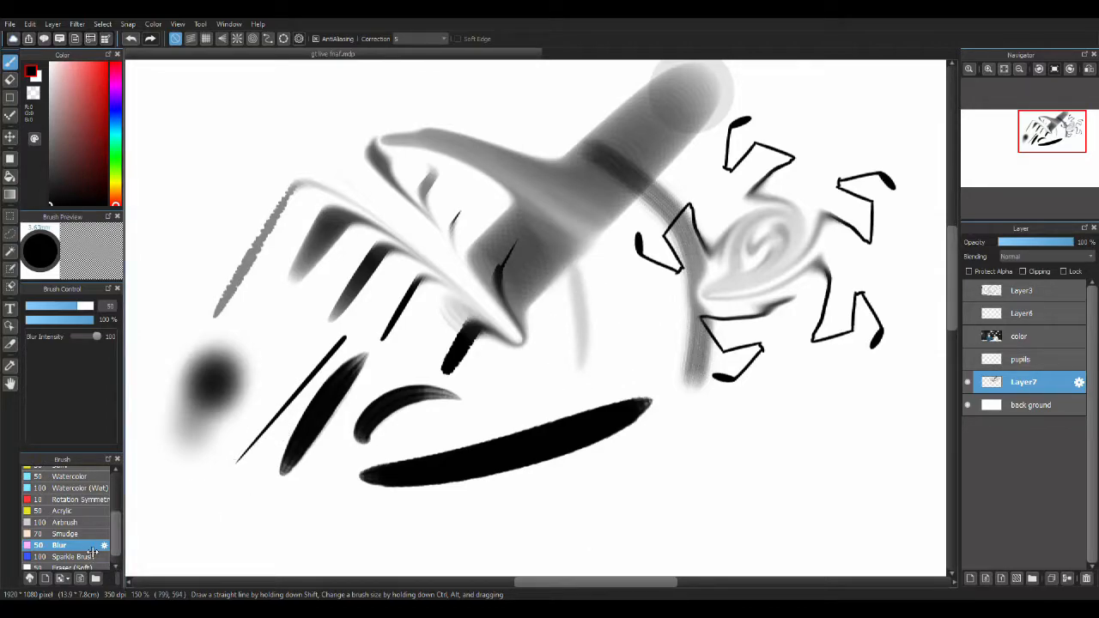
left_click(73, 557)
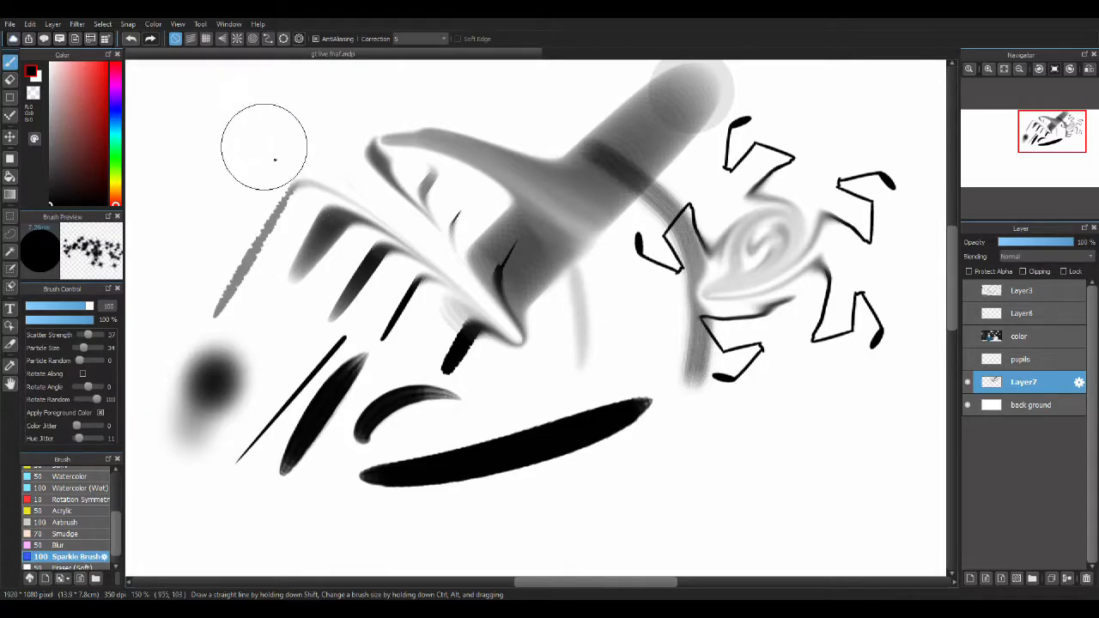
mouse_move(867, 422)
left_mouse_down()
mouse_move(864, 459)
mouse_move(475, 585)
mouse_move(289, 523)
mouse_move(152, 307)
mouse_move(155, 245)
left_mouse_up()
Fade the upper end of the Sumi stroke with Eraser (Soft) and cut out its middle with the Eraser brush.
scroll(121, 548, "down", 1)
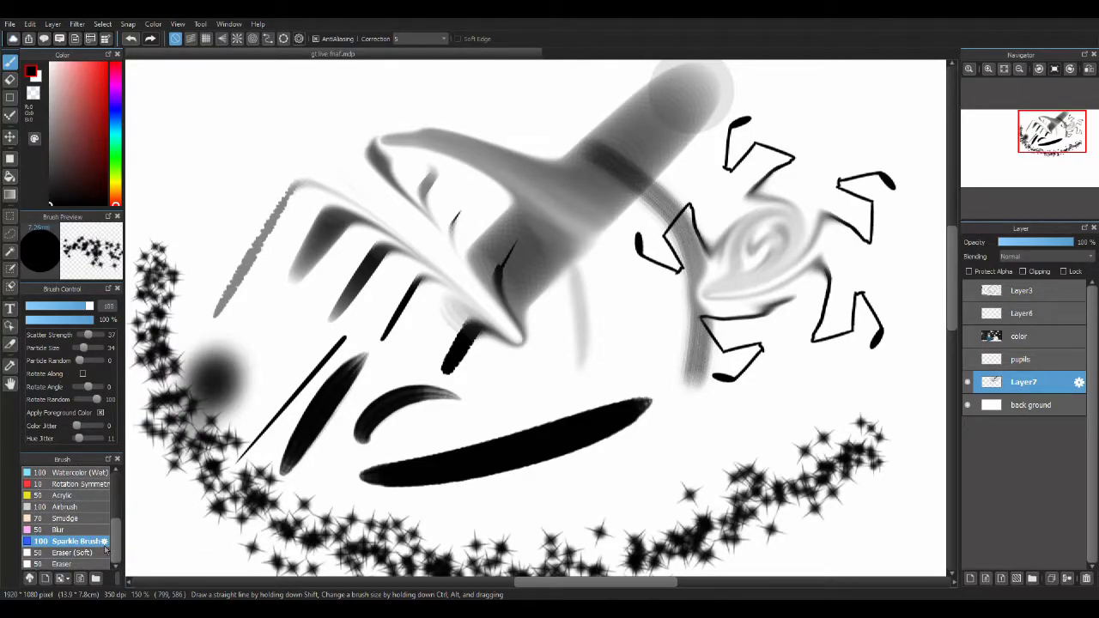
left_click(105, 553)
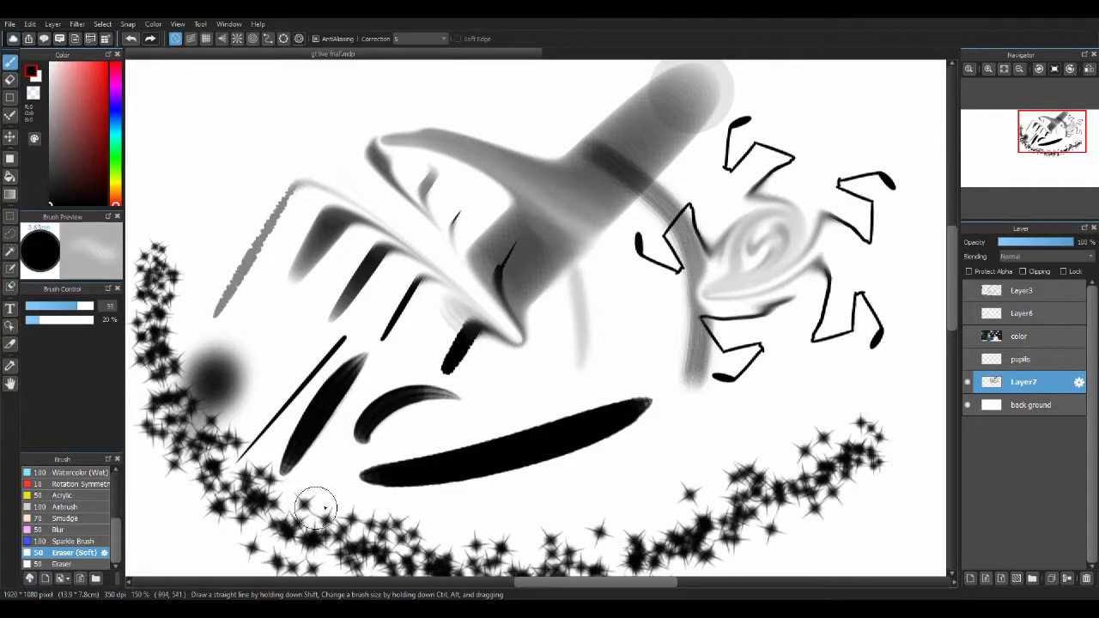
mouse_move(611, 447)
left_mouse_down()
mouse_move(576, 452)
mouse_move(626, 434)
mouse_move(596, 432)
mouse_move(650, 402)
mouse_move(606, 452)
left_mouse_up()
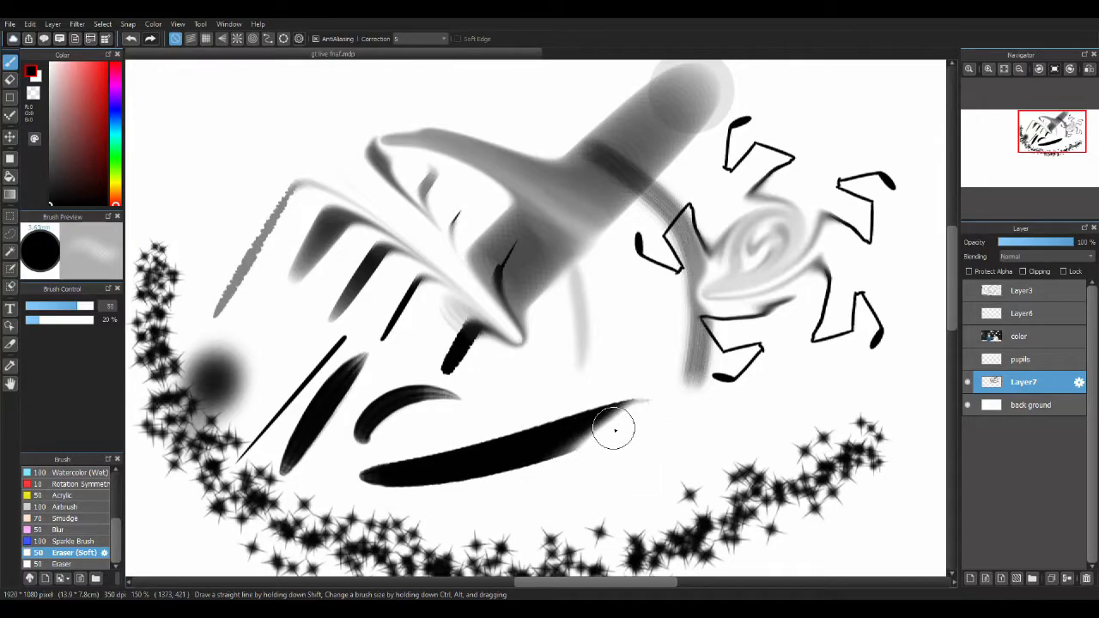
left_click(62, 565)
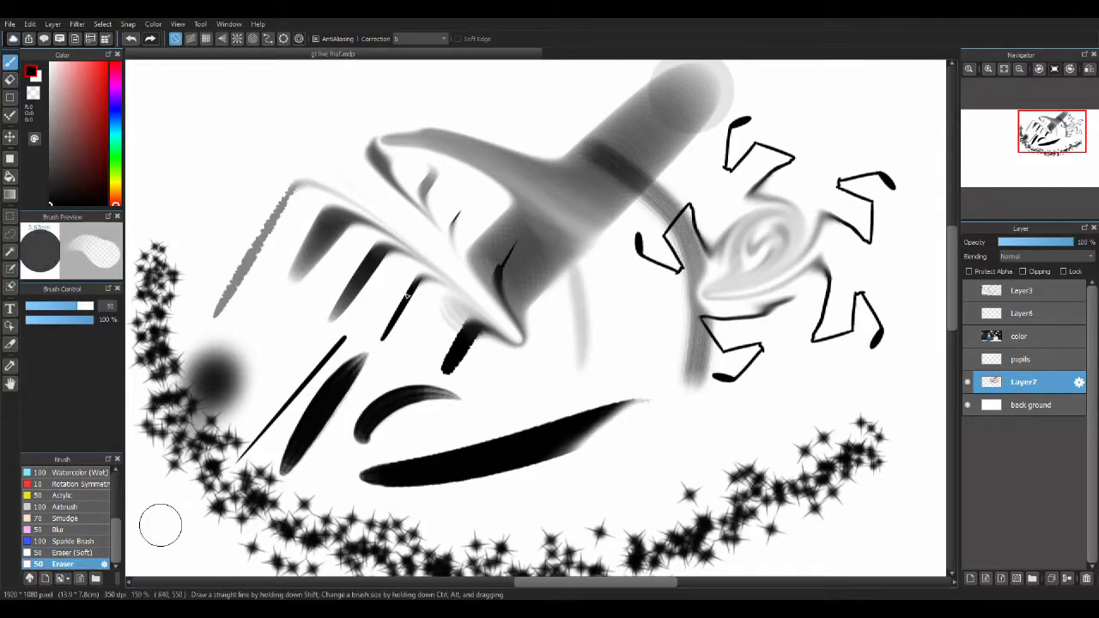
mouse_move(481, 459)
left_mouse_down()
mouse_move(554, 398)
mouse_move(564, 359)
mouse_move(548, 477)
mouse_move(501, 521)
mouse_move(524, 410)
mouse_move(531, 500)
mouse_move(562, 401)
mouse_move(561, 429)
mouse_move(494, 457)
mouse_move(519, 472)
mouse_move(523, 491)
mouse_move(525, 461)
mouse_move(504, 466)
mouse_move(501, 499)
mouse_move(486, 422)
mouse_move(491, 481)
left_mouse_up()
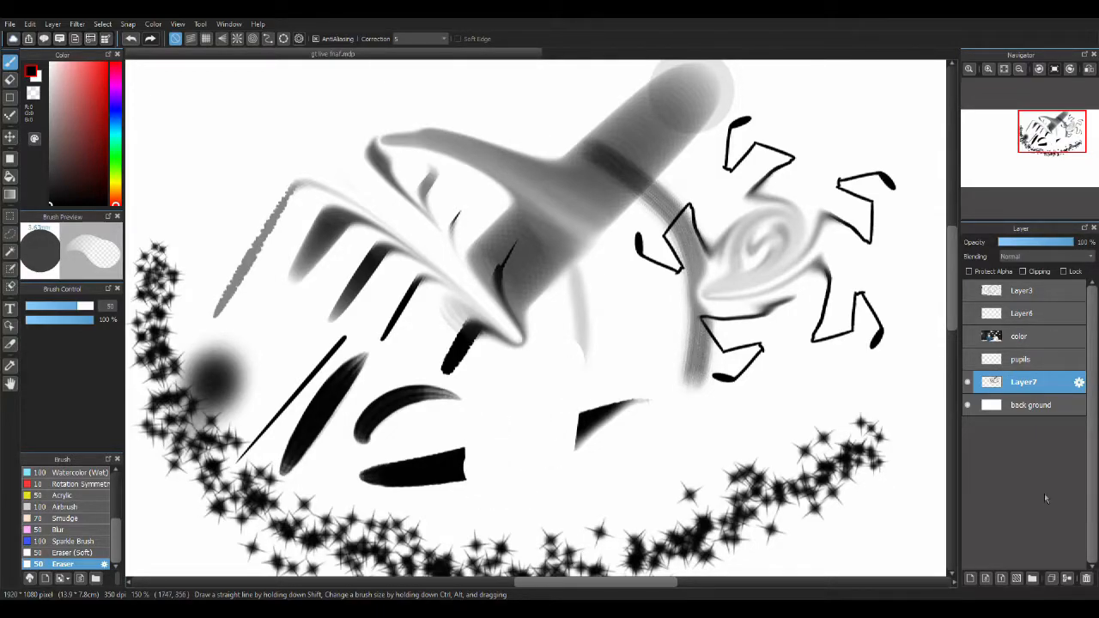
Delete Layer7 with all the brush samples.
left_click(1086, 577)
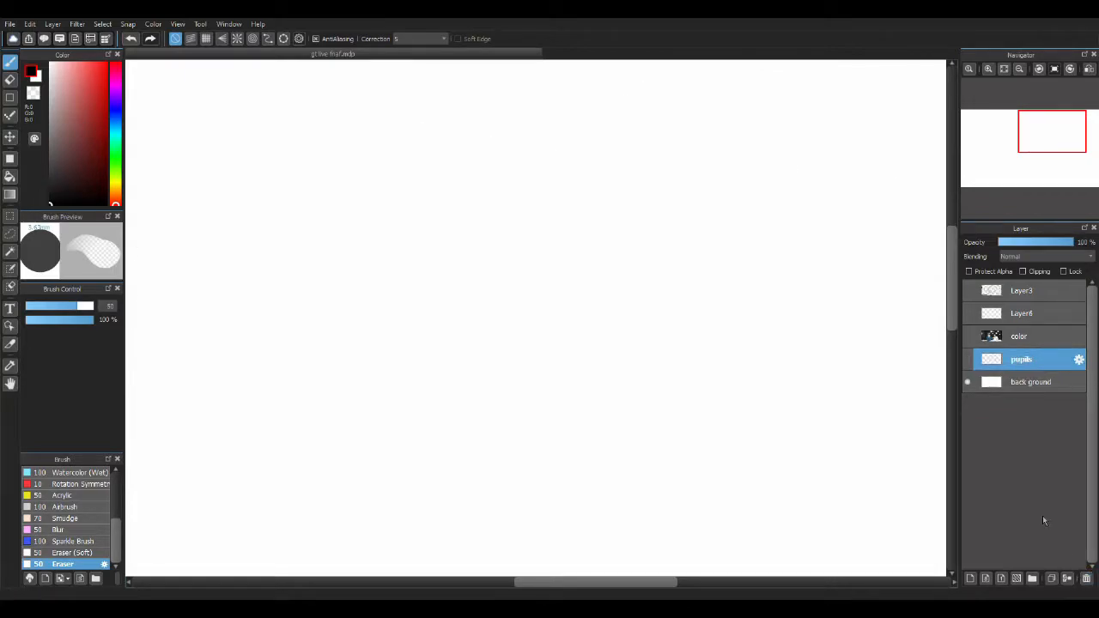
Select the back ground layer and dock Brush Preview as a tab together with Brush Control.
left_click(1016, 388)
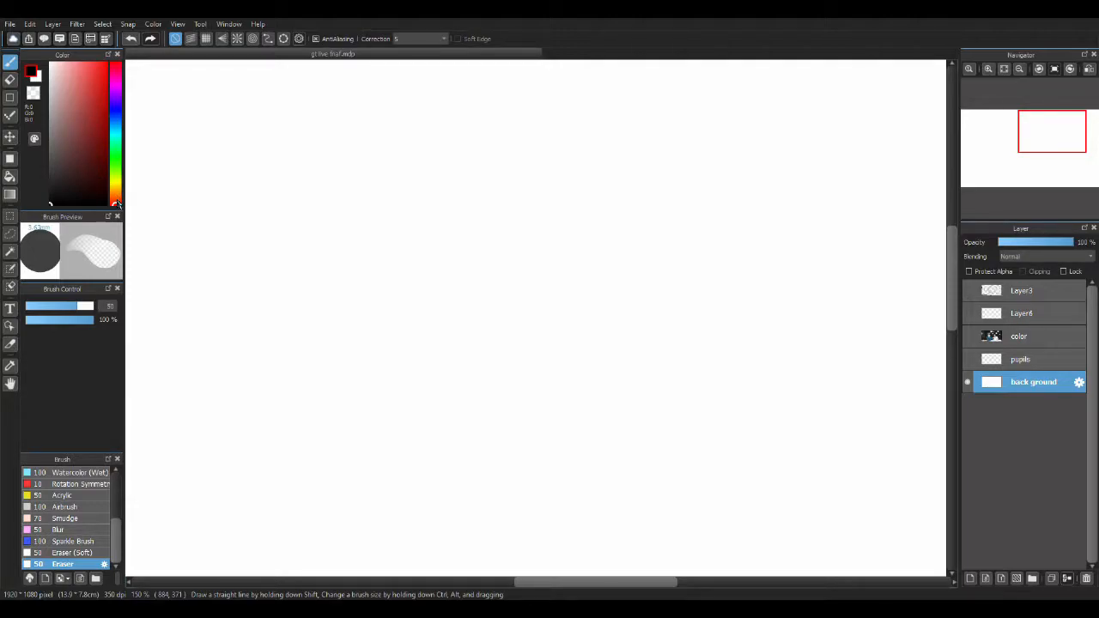
mouse_move(116, 204)
left_mouse_down()
mouse_move(104, 88)
mouse_move(128, 154)
mouse_move(130, 204)
mouse_move(128, 60)
mouse_move(138, 155)
mouse_move(135, 215)
mouse_move(118, 86)
mouse_move(124, 224)
left_mouse_up()
left_click_drag(74, 171, 107, 31)
mouse_move(55, 69)
left_mouse_down()
mouse_move(93, 45)
mouse_move(96, 196)
mouse_move(79, 60)
mouse_move(96, 297)
mouse_move(88, 331)
mouse_move(100, 301)
left_mouse_up()
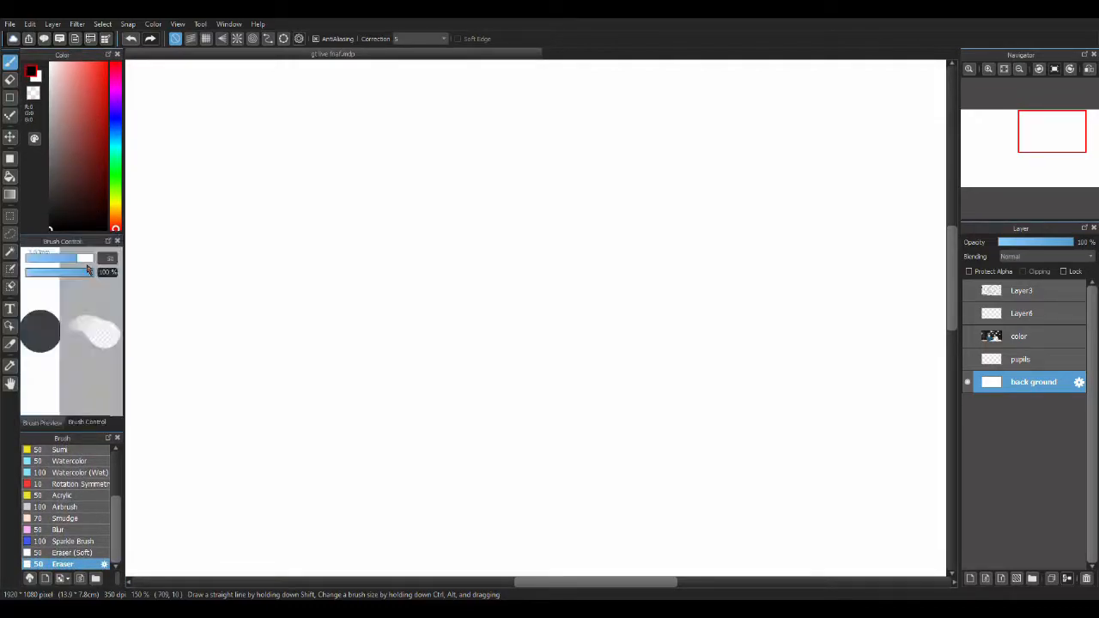
left_click(98, 424)
left_click(56, 423)
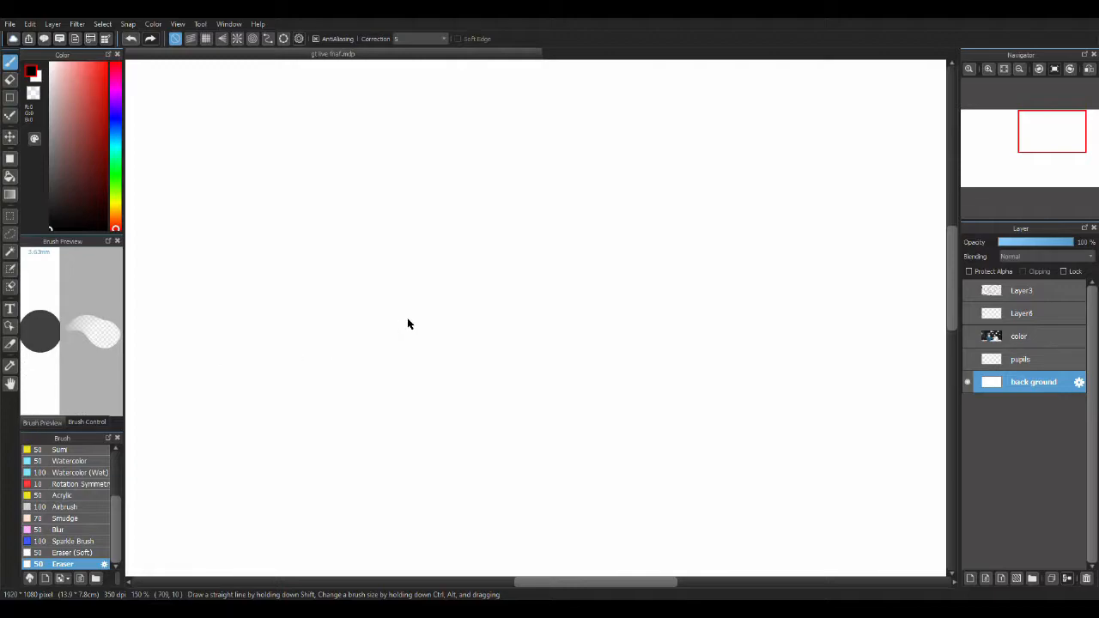
Detach Brush Preview from the tab group, dock it beneath Brush Control, and shrink it to enlarge the brush list.
mouse_move(60, 242)
left_mouse_down()
mouse_move(138, 248)
mouse_move(551, 197)
left_mouse_up()
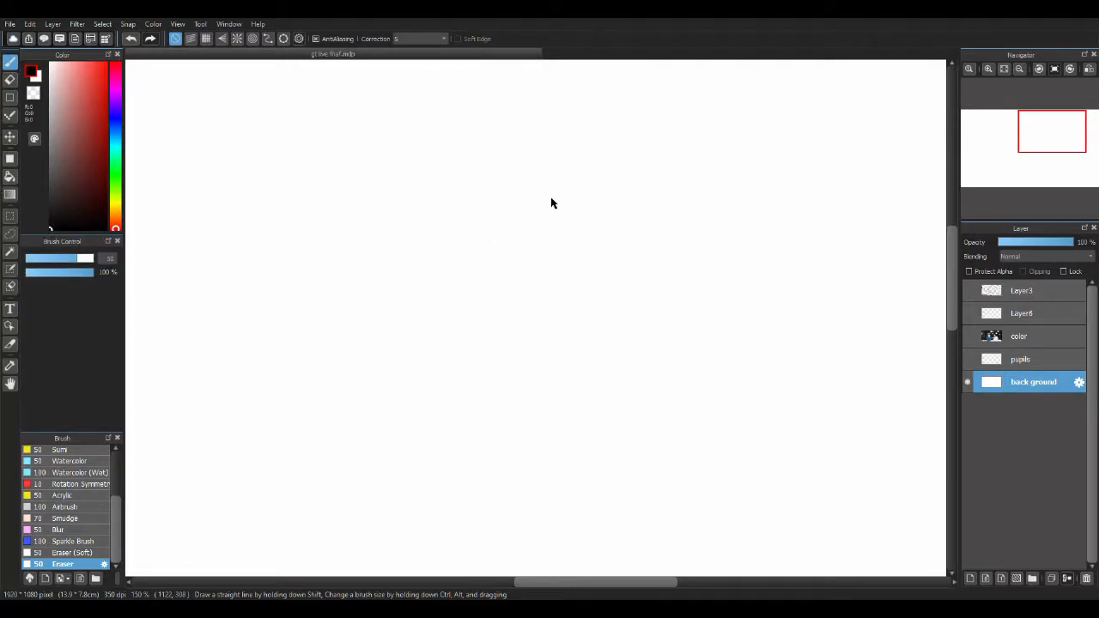
mouse_move(984, 41)
left_mouse_down()
mouse_move(885, 141)
mouse_move(1, 441)
mouse_move(271, 266)
mouse_move(74, 312)
left_mouse_up()
mouse_move(75, 247)
left_mouse_down()
mouse_move(118, 314)
mouse_move(59, 419)
mouse_move(76, 417)
left_mouse_up()
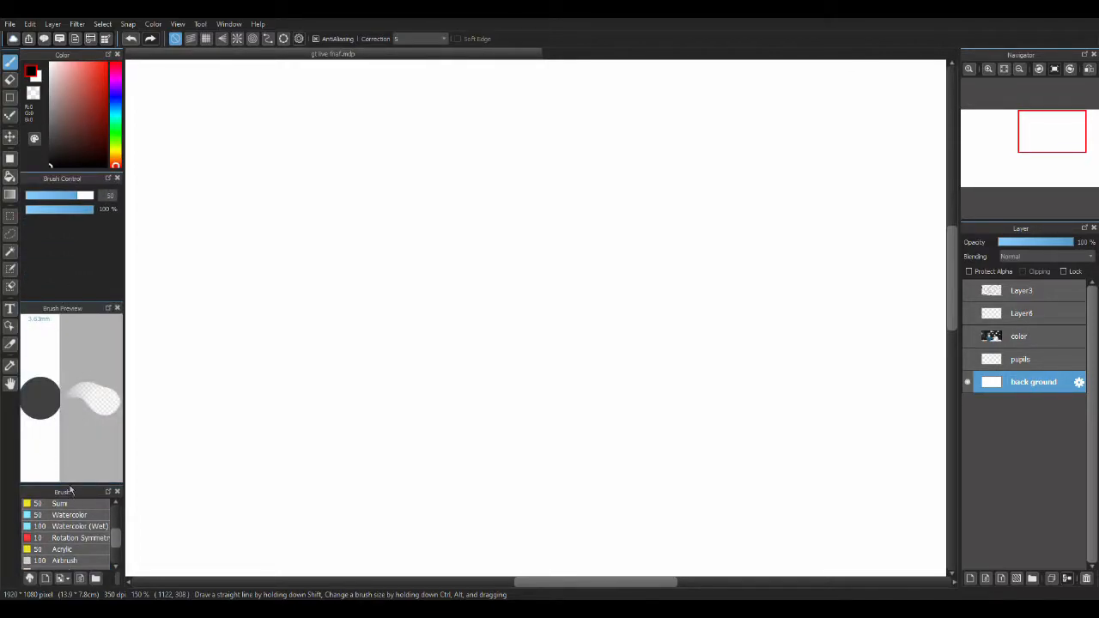
left_click_drag(70, 486, 81, 368)
Lower the eraser size to 11 and paint overlapping black diagonal strokes with the size 10 Pen brush.
mouse_move(71, 199)
left_mouse_down()
mouse_move(58, 197)
mouse_move(98, 203)
mouse_move(41, 210)
left_mouse_up()
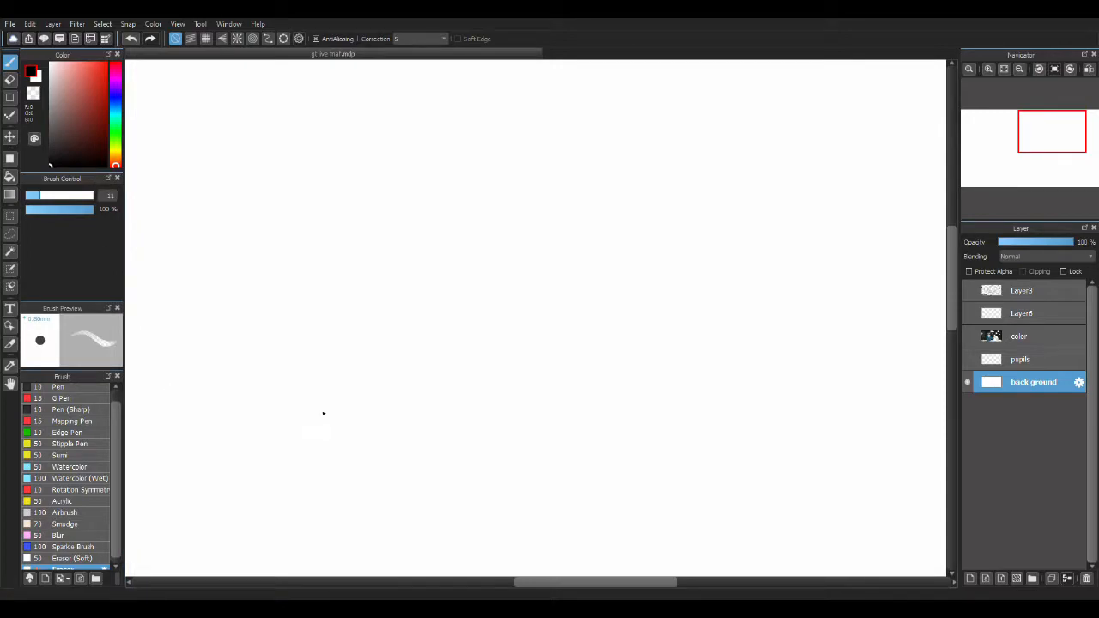
left_click_drag(116, 475, 114, 412)
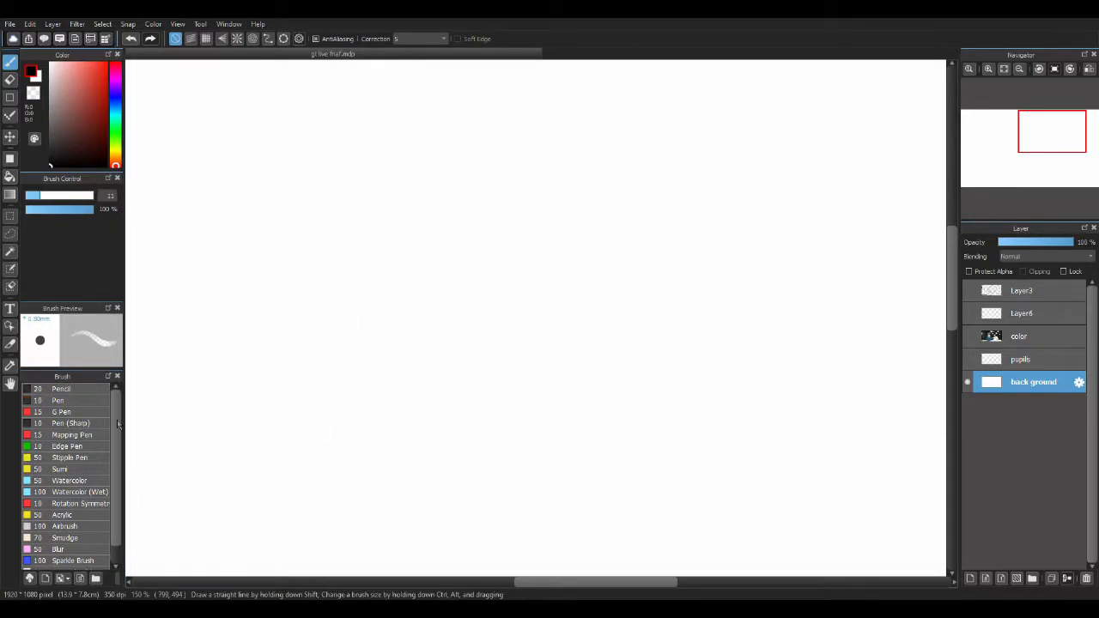
left_click(74, 401)
left_click_drag(505, 241, 547, 182)
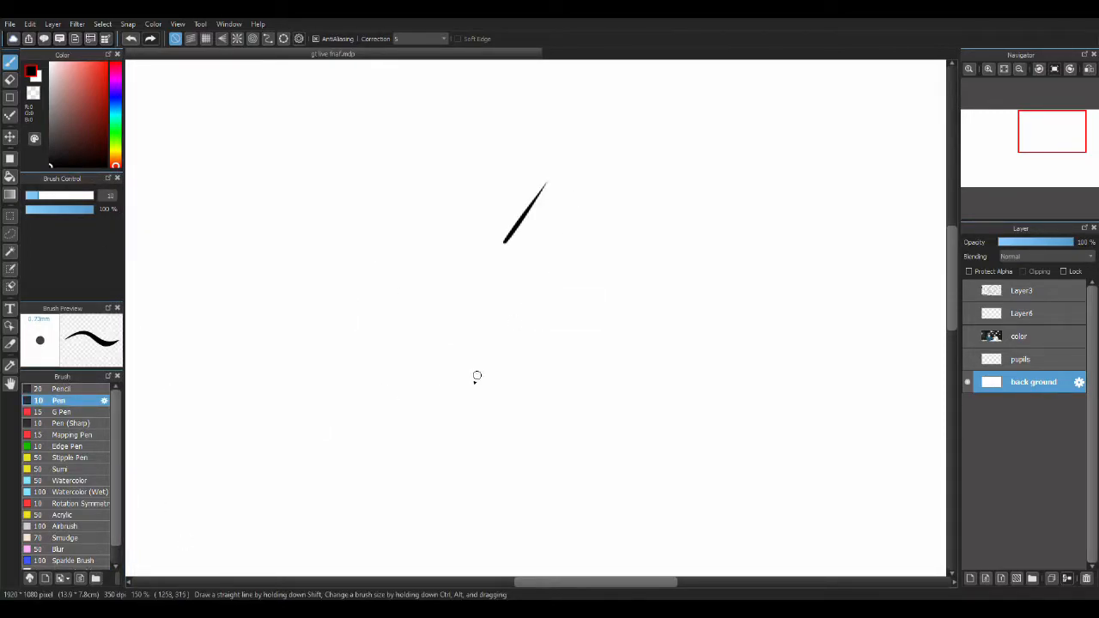
mouse_move(509, 221)
left_mouse_down()
mouse_move(495, 268)
mouse_move(539, 189)
mouse_move(455, 331)
left_mouse_up()
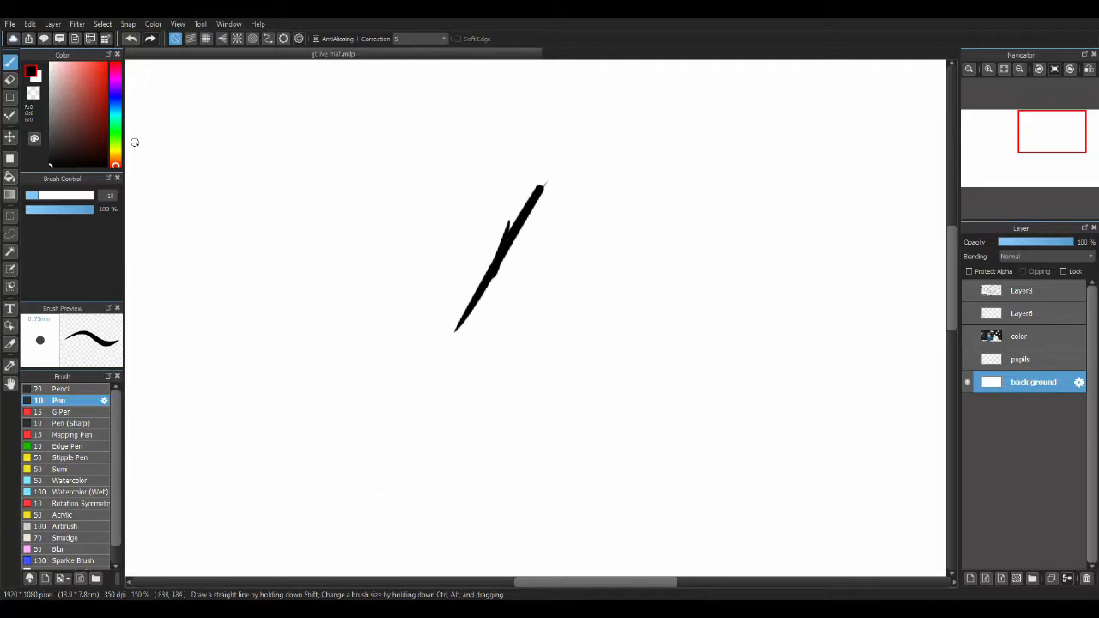
Set the Pen opacity to 72% and paint dark grey strokes across the black diagonal.
left_click(75, 212)
mouse_move(478, 214)
left_mouse_down()
mouse_move(571, 273)
mouse_move(473, 213)
left_mouse_up()
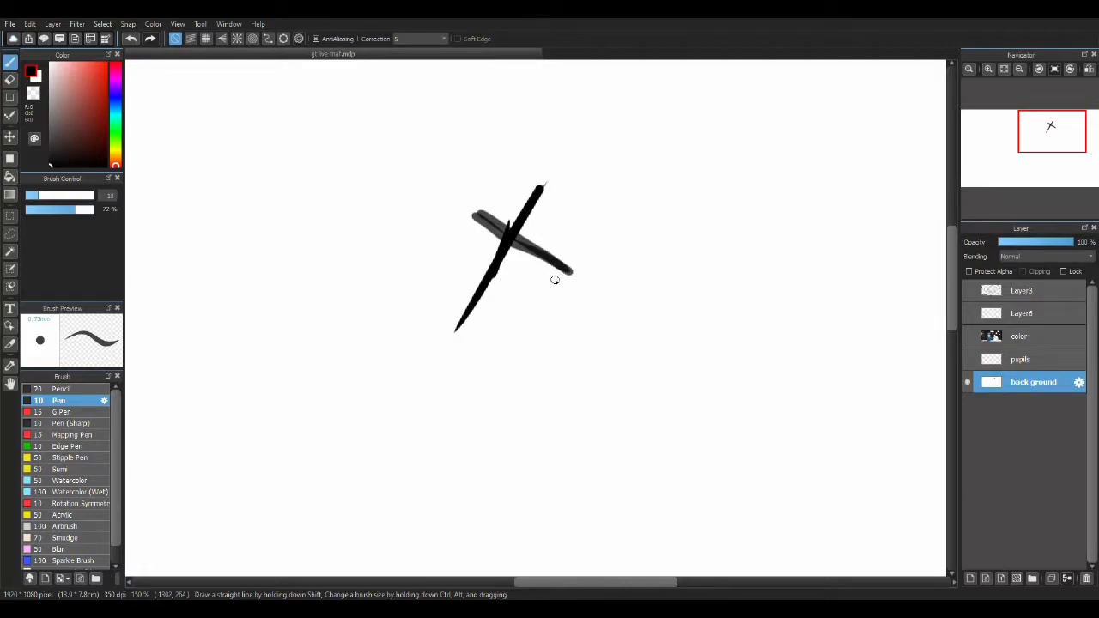
left_click_drag(437, 259, 563, 290)
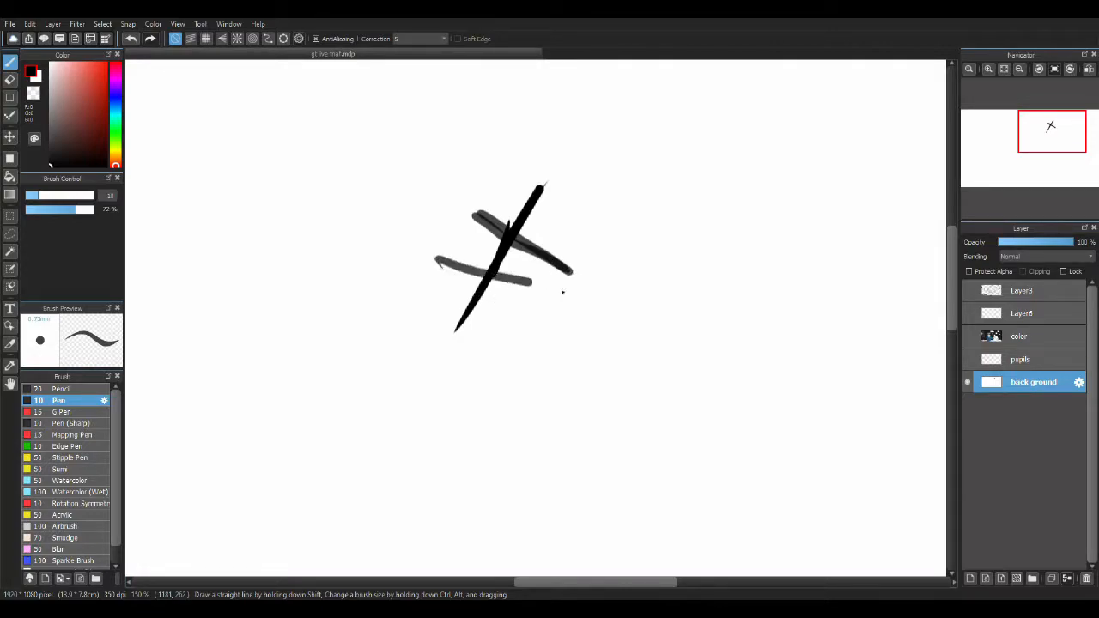
Paint faint strokes with the Pen at 27% opacity across the diagonal's upper part, and restore the opacity to 100%.
left_click(44, 209)
left_click_drag(354, 93, 360, 85)
mouse_move(444, 180)
left_mouse_down()
mouse_move(613, 238)
mouse_move(554, 227)
mouse_move(502, 205)
mouse_move(628, 215)
left_mouse_up()
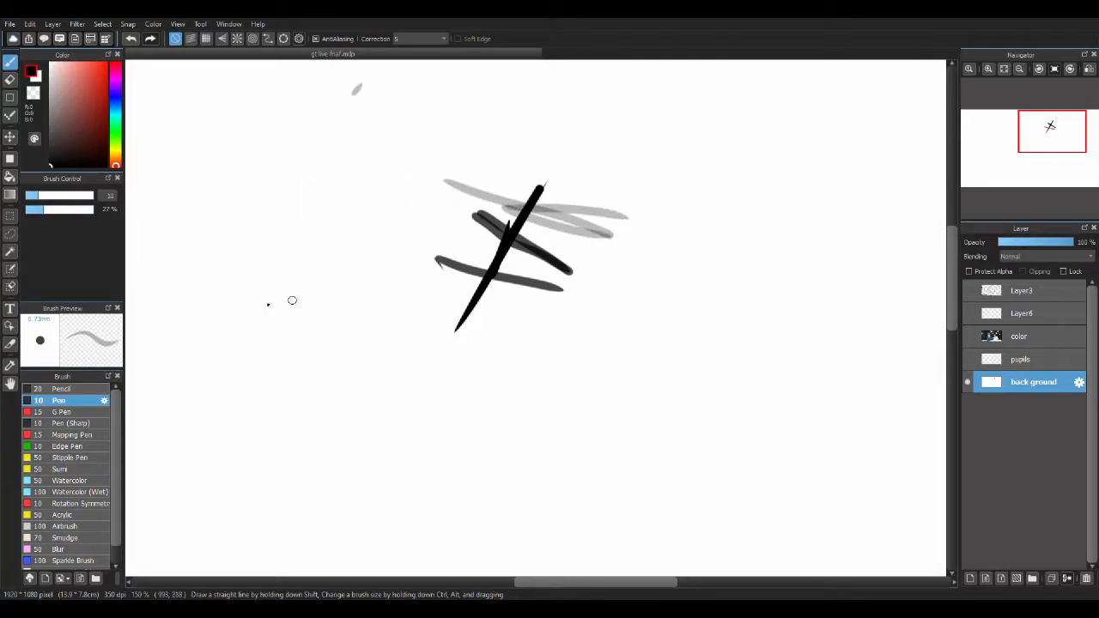
mouse_move(80, 215)
left_mouse_down()
mouse_move(72, 212)
mouse_move(142, 204)
left_mouse_up()
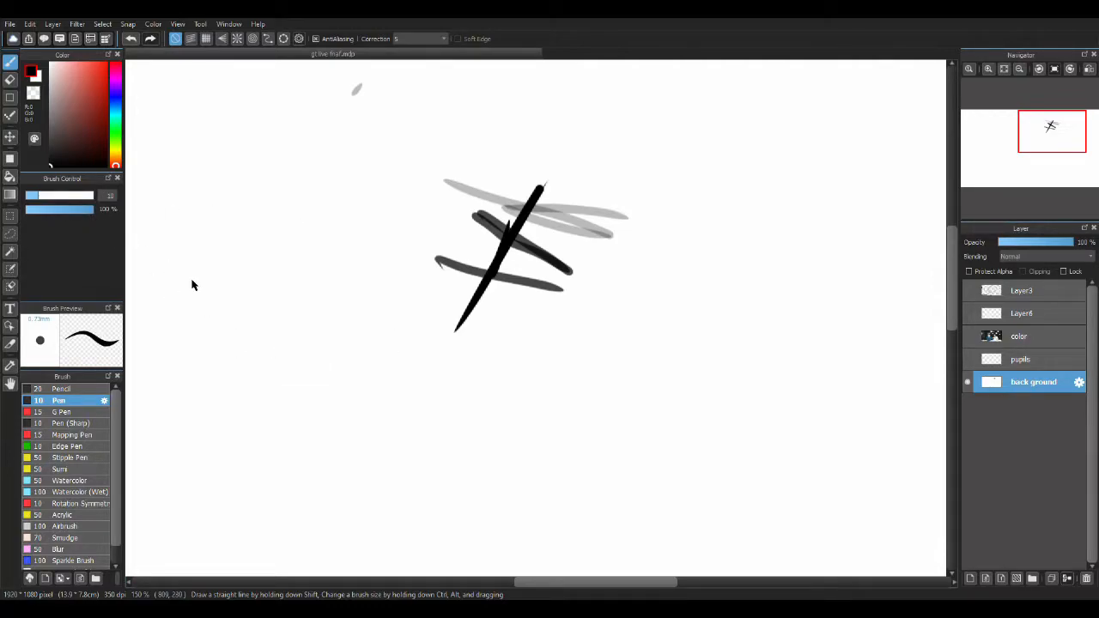
Shift the painted strokes on the back ground layer slightly down and to the right with the Move tool.
left_click(10, 138)
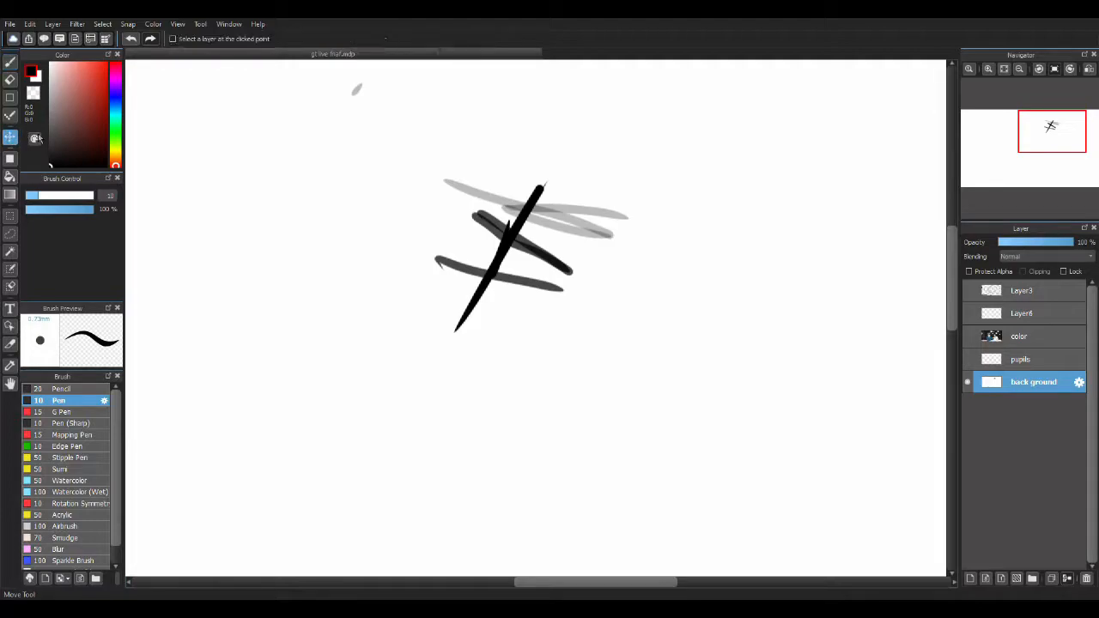
mouse_move(567, 249)
left_mouse_down()
mouse_move(620, 278)
mouse_move(597, 278)
left_mouse_up()
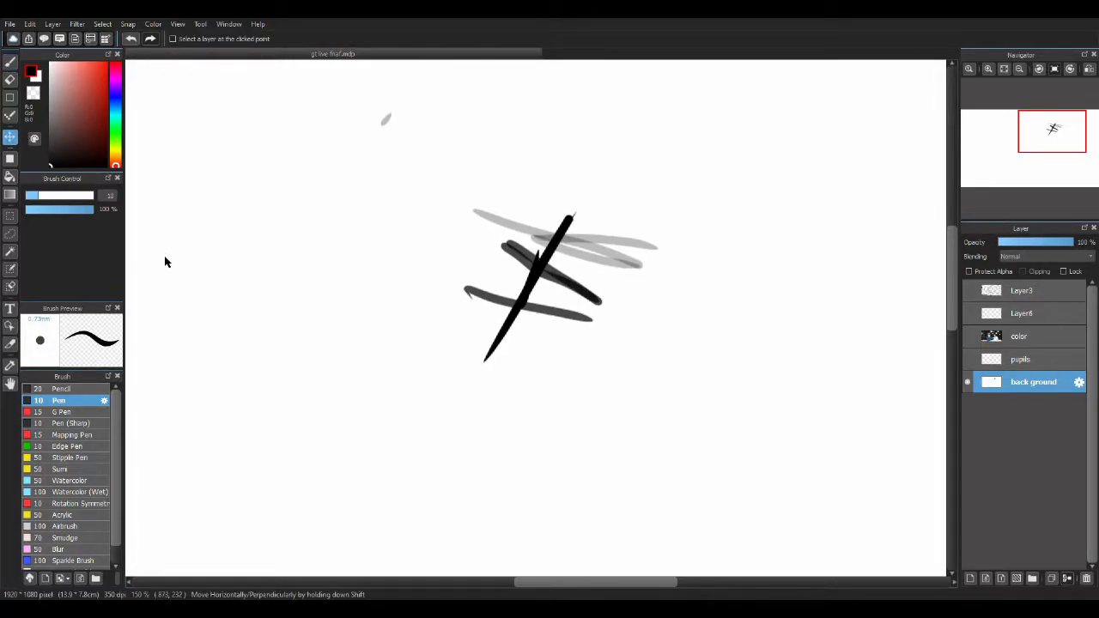
Try a black Bucket fill around the strokes on the back ground layer, then undo, redo and undo it again.
left_click(10, 158)
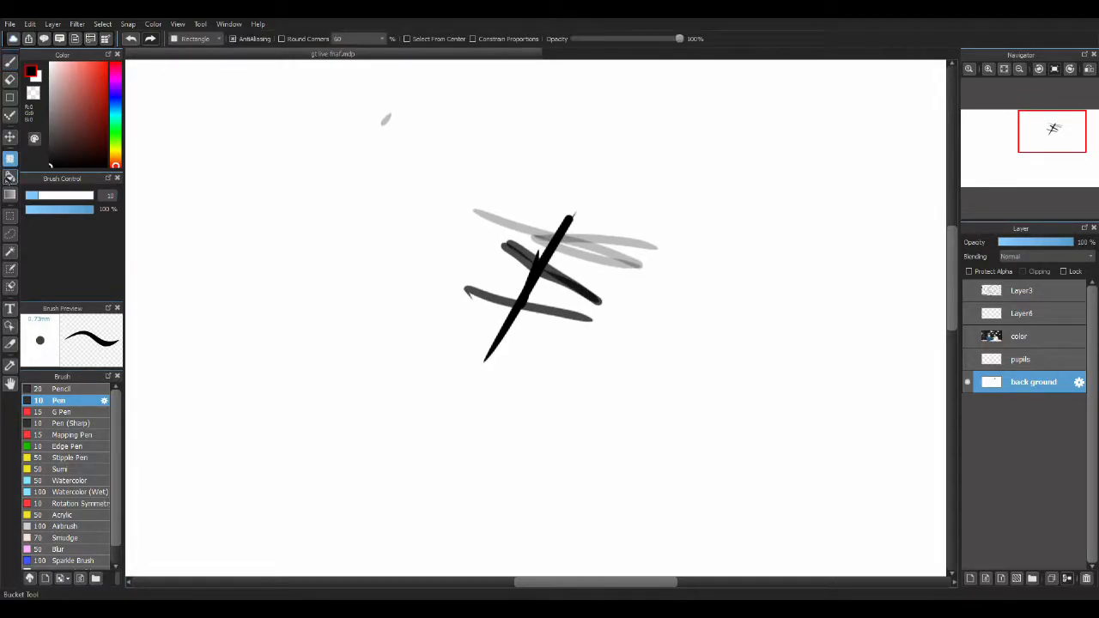
left_click(9, 176)
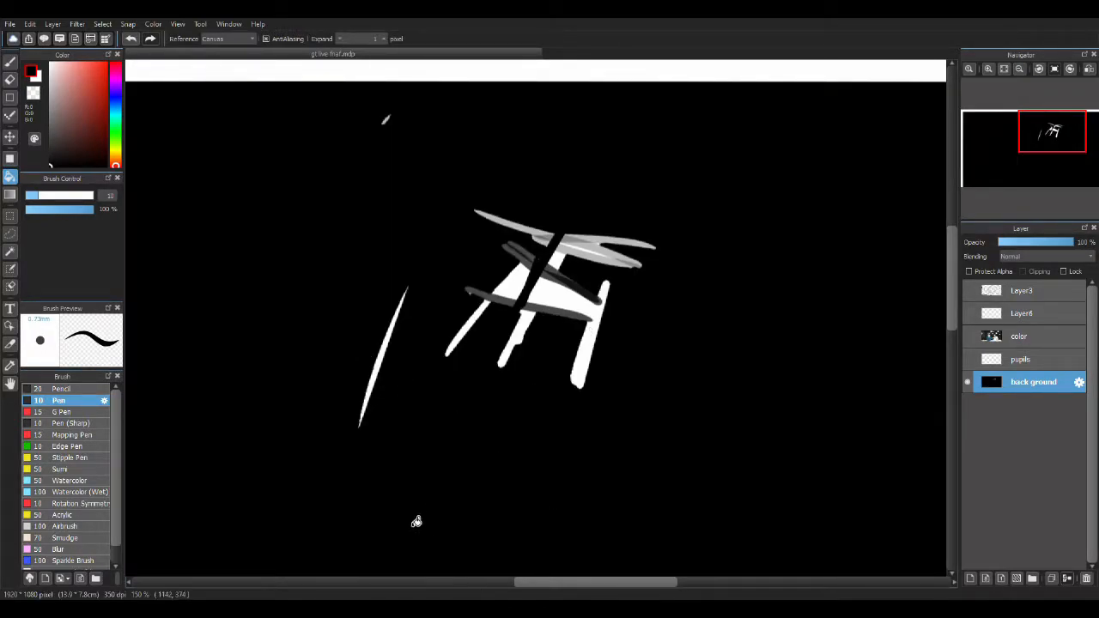
key("ctrl+z")
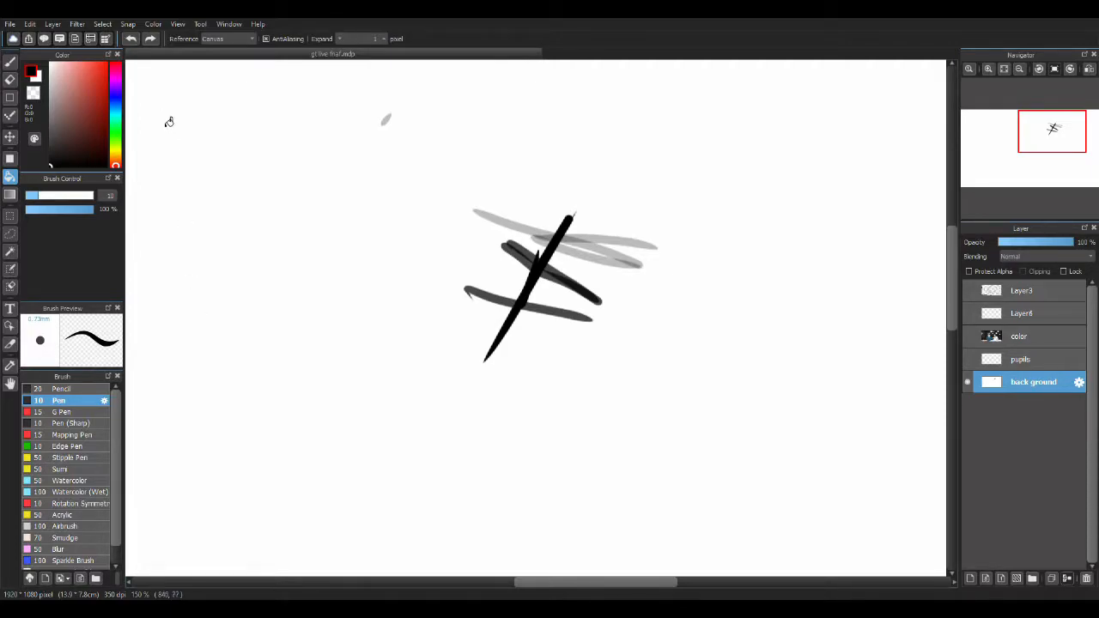
left_click(149, 40)
left_click(131, 39)
Try a short vertical linear Foreground-Background gradient on the back ground layer and undo it.
left_click(10, 195)
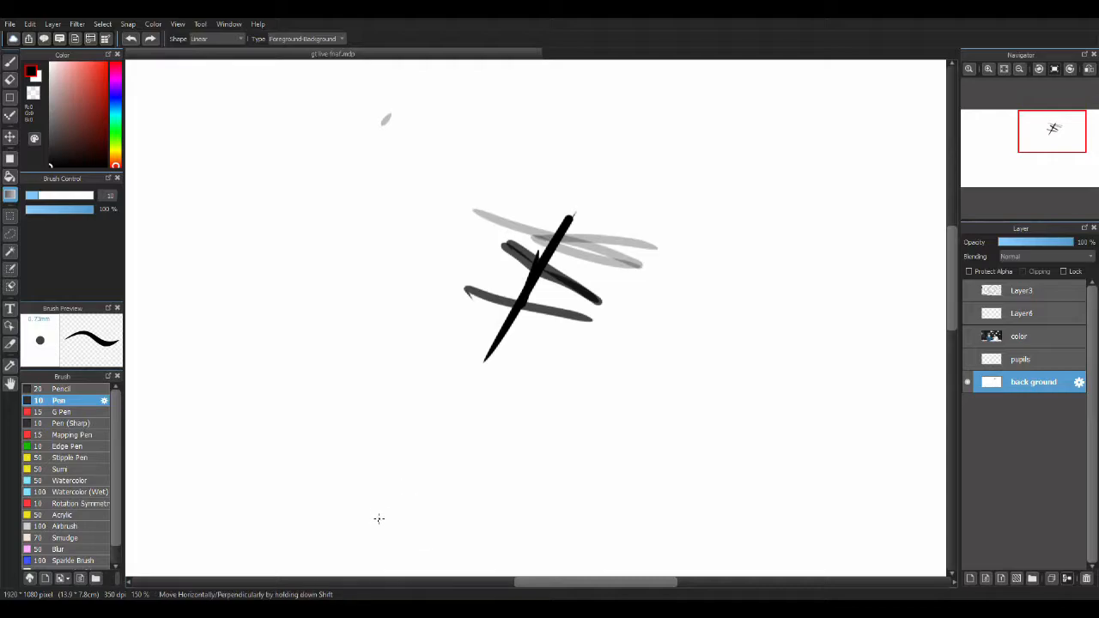
left_click_drag(375, 419, 377, 382)
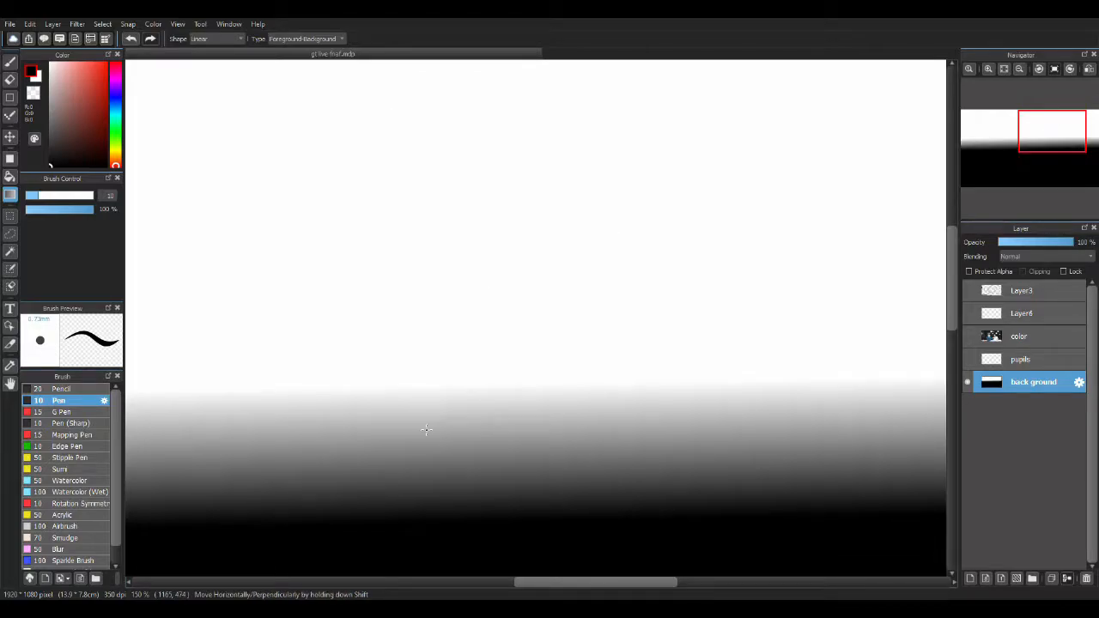
key("ctrl+z")
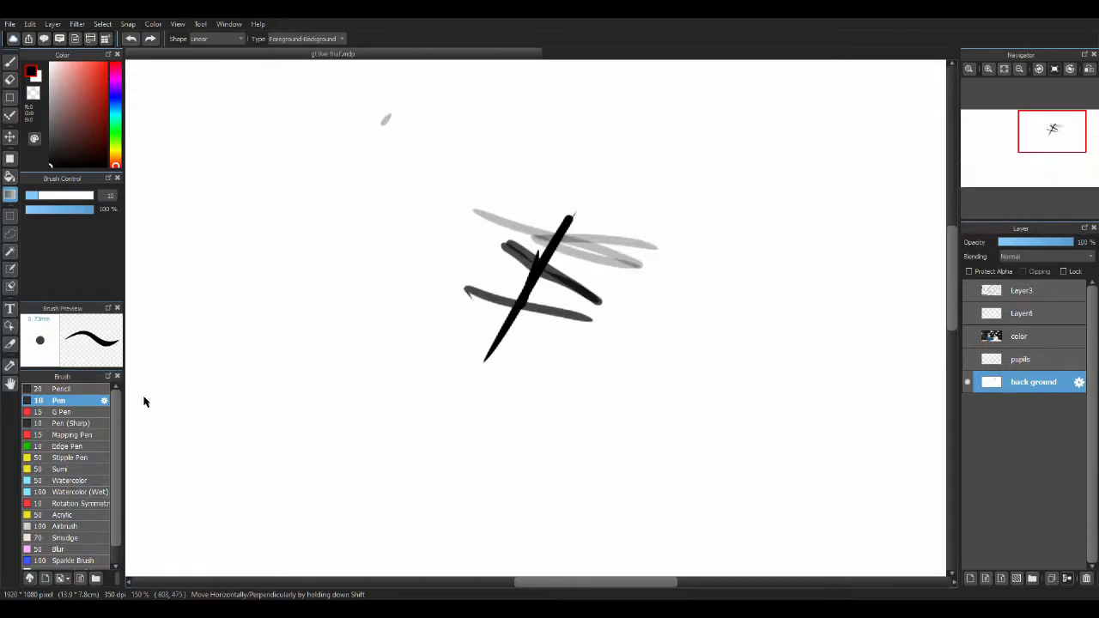
Try a rectangular selection on the blank area left of the strokes and undo it.
left_click(10, 215)
left_click_drag(383, 312, 216, 173)
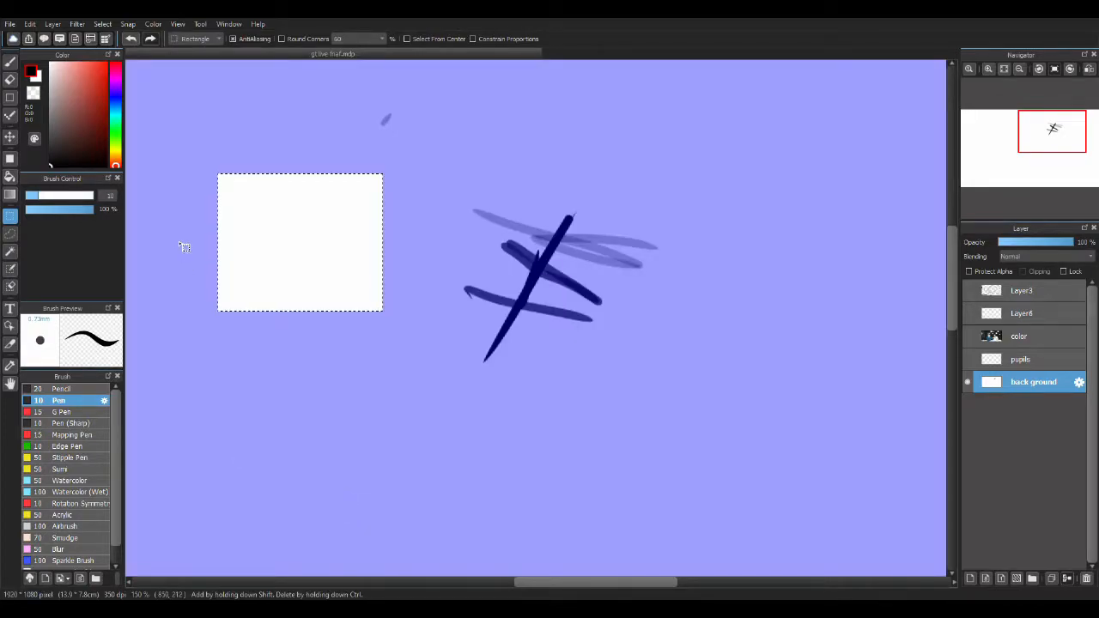
key("ctrl+z")
Try a freeform selection of a large rounded area partly overlapping the strokes, and clear the selection.
left_click(11, 234)
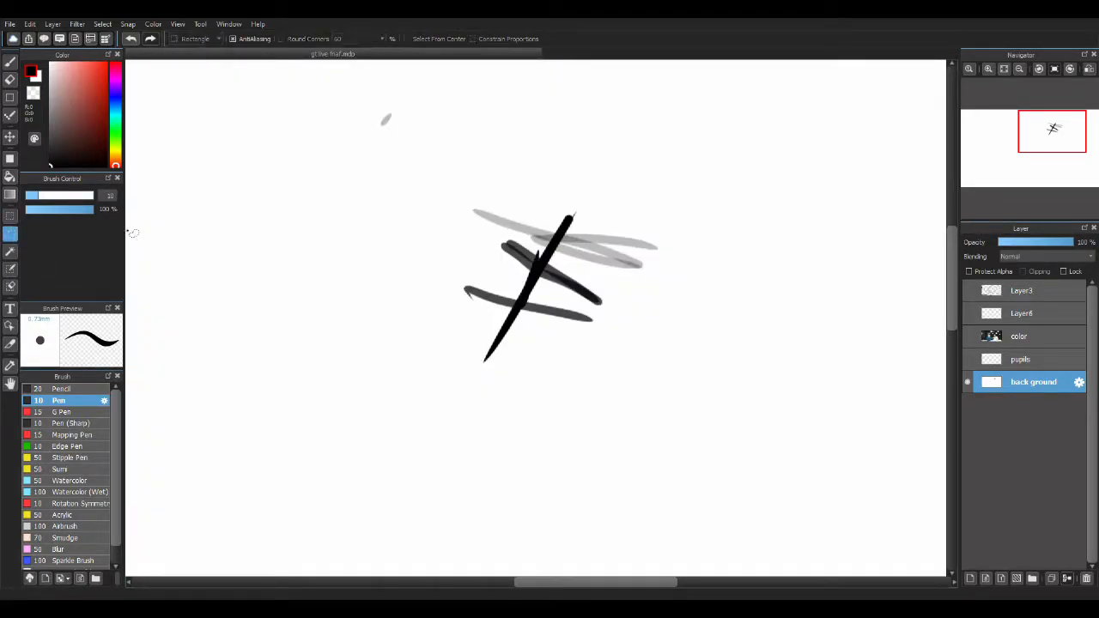
left_click_drag(265, 278, 309, 357)
left_click(358, 364)
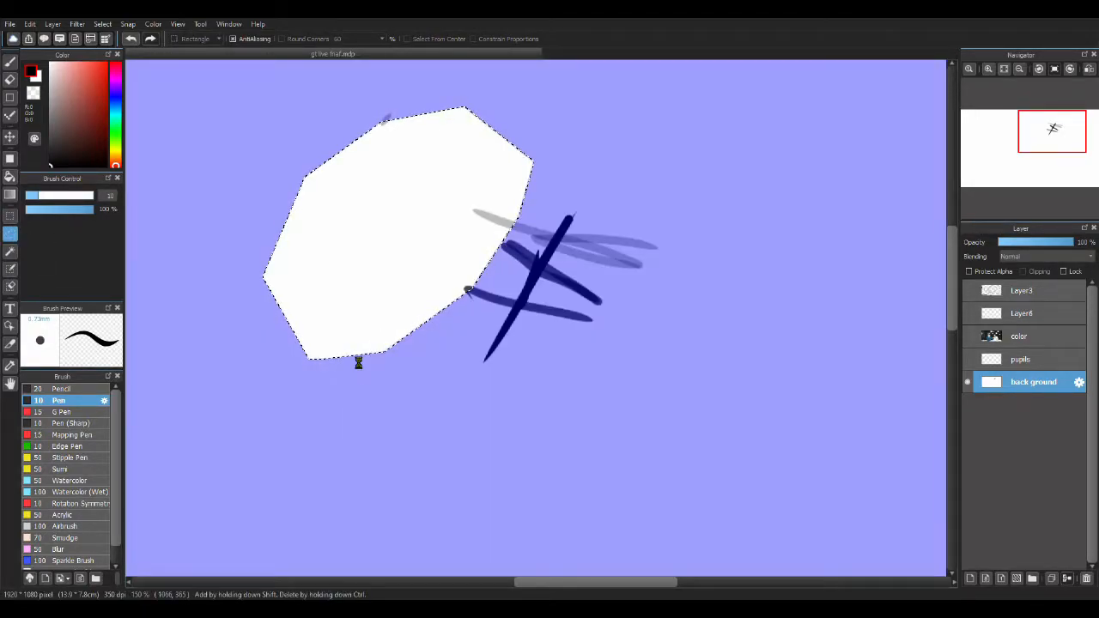
mouse_move(563, 384)
left_mouse_down()
mouse_move(424, 316)
mouse_move(605, 111)
mouse_move(708, 329)
mouse_move(527, 442)
mouse_move(518, 386)
left_mouse_up()
left_click(609, 330)
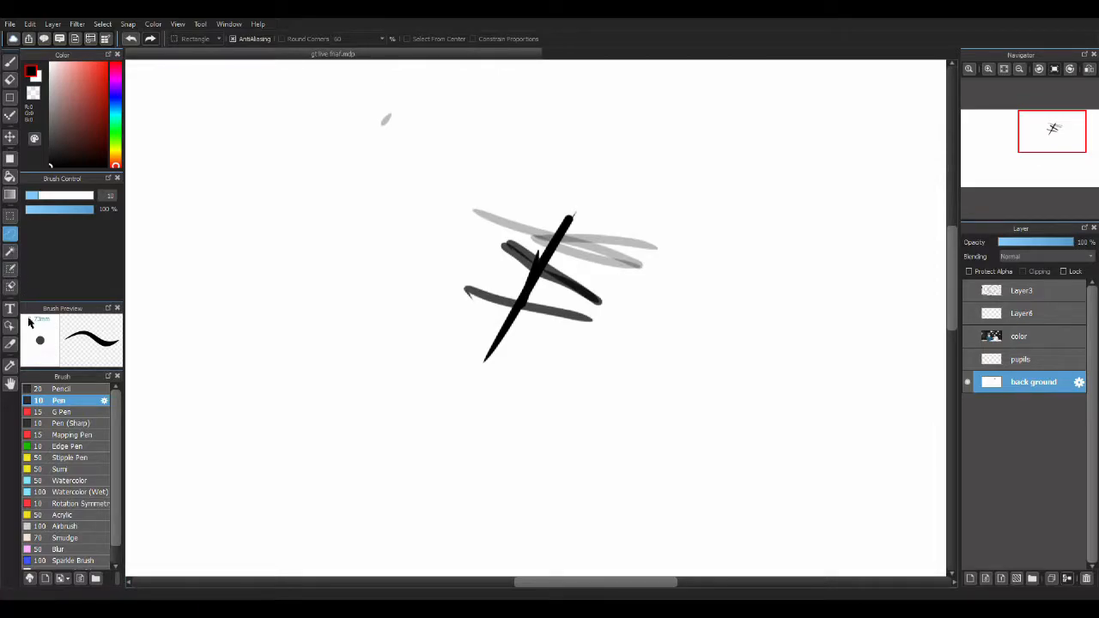
Sample colours from the strokes and blank canvas with the Eyedropper, ending on the faint stroke's light grey, RGB 187, 187, 187.
left_click(10, 365)
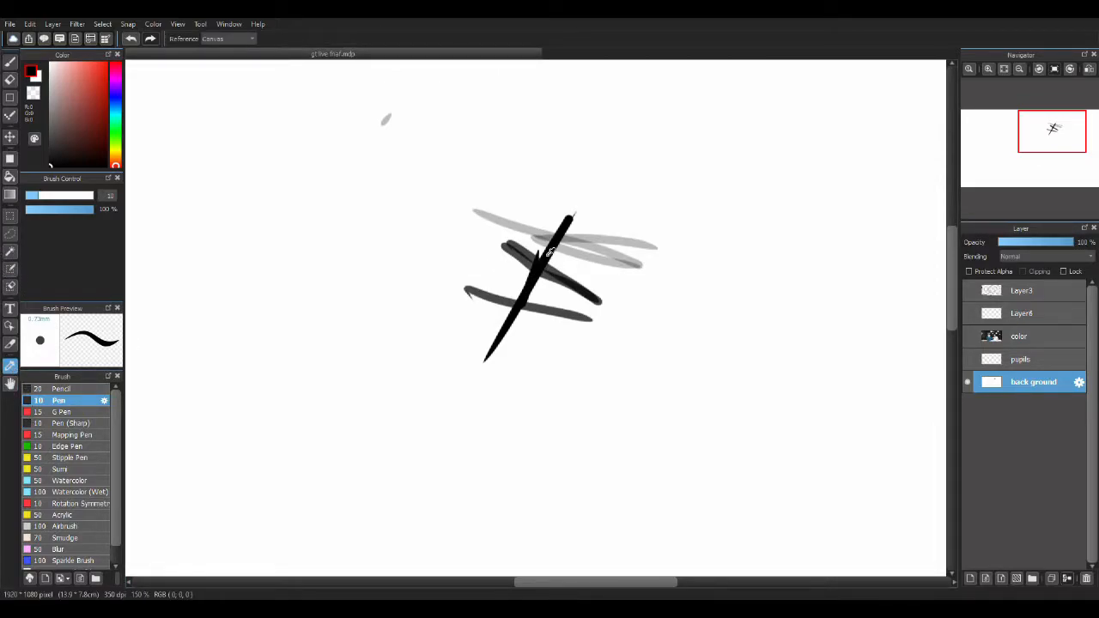
left_click(664, 159)
left_click(547, 256)
left_click(622, 247)
left_click(550, 255)
left_click(655, 150)
left_click(549, 253)
left_click(608, 230)
left_click(589, 253)
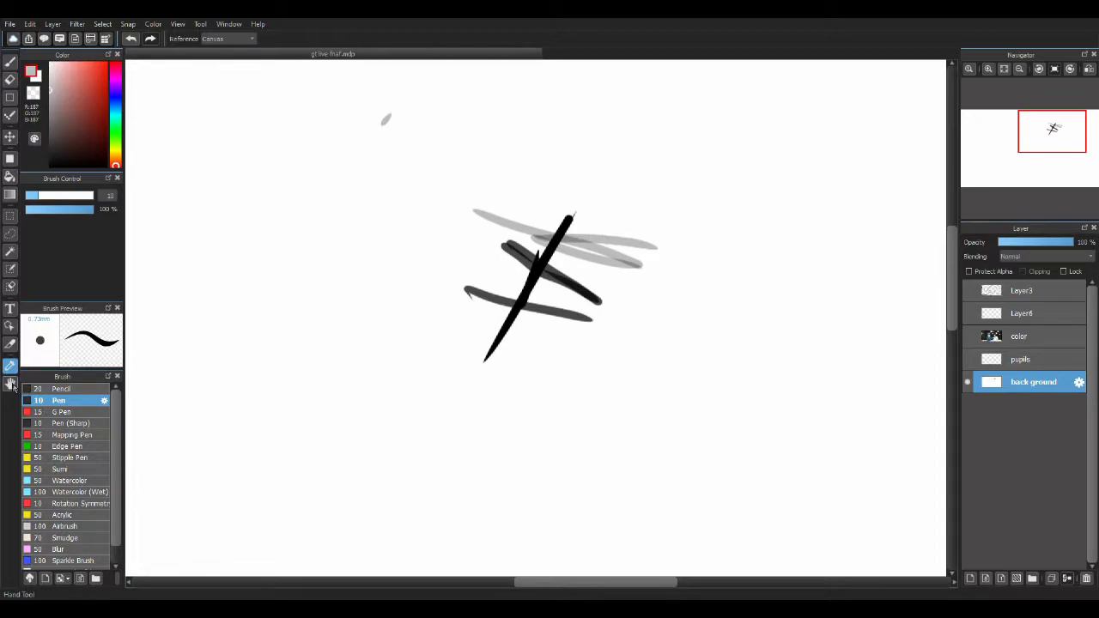
Add light grey text starting with "gfjkdlsfjglkjdkfogjlds" to the upper right of the strokes and enlarge its font.
left_click(10, 309)
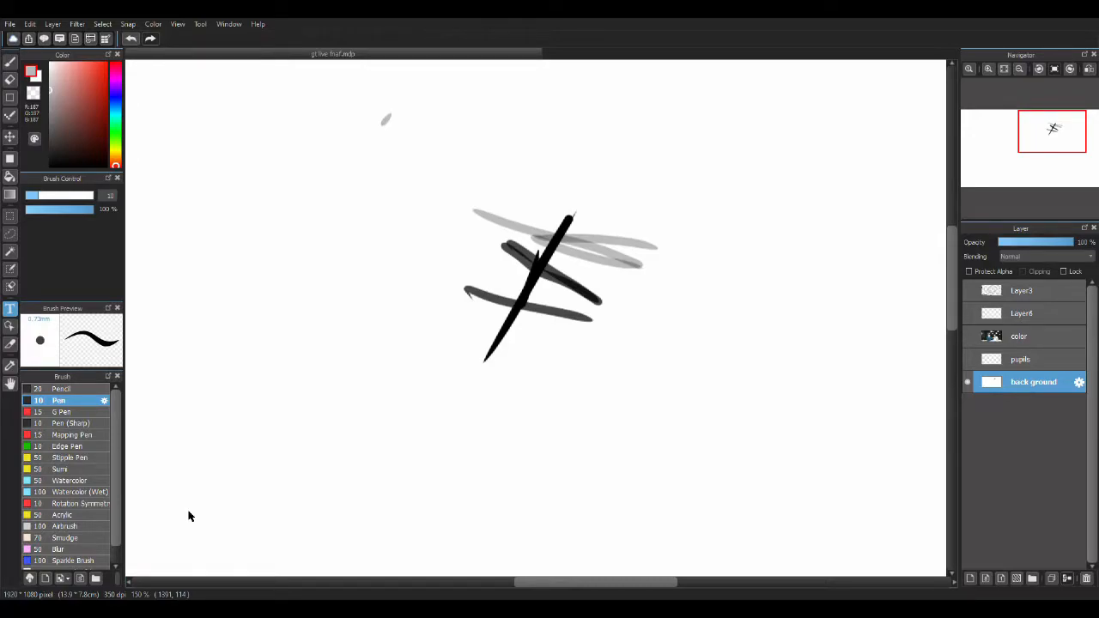
left_click(199, 453)
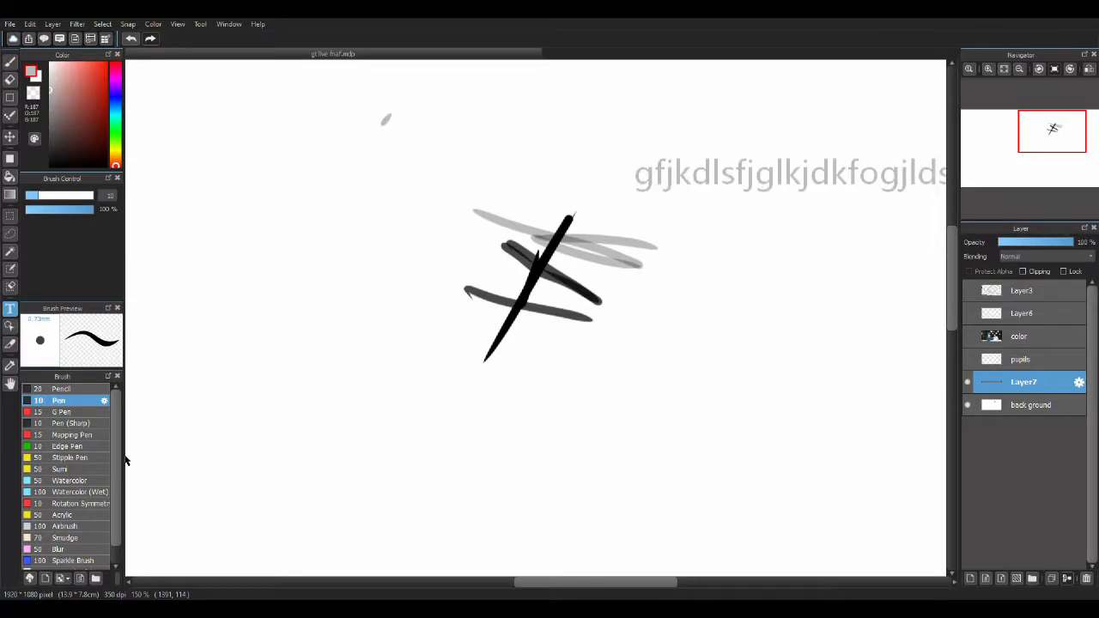
left_click(182, 509)
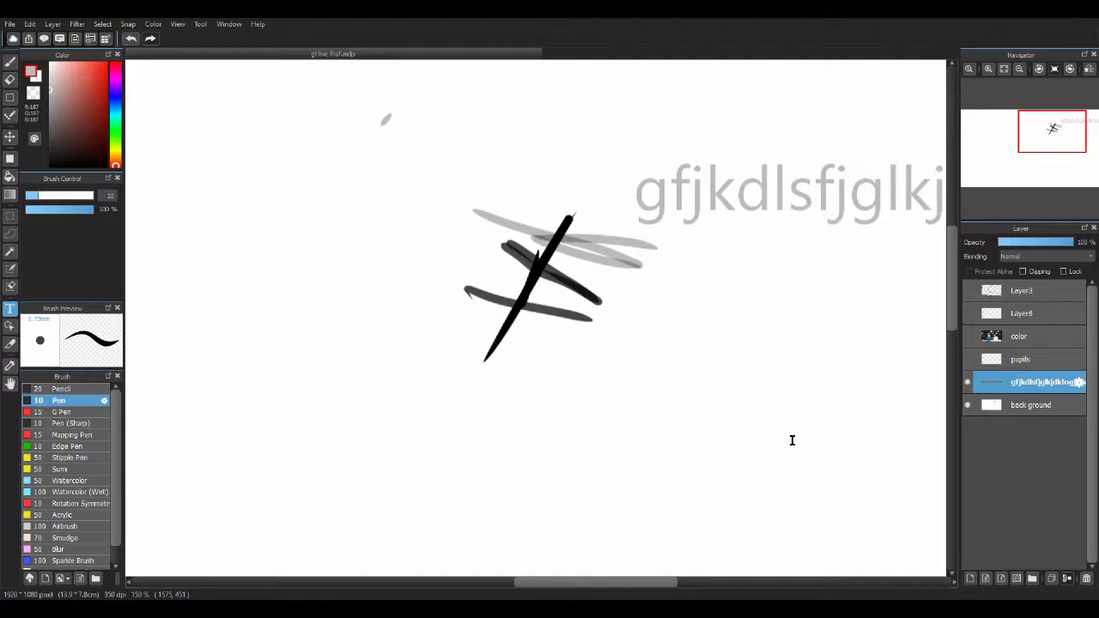
Draw two straight light grey lines with the Shape Brush on the back ground layer, left of the painted strokes.
left_click(10, 97)
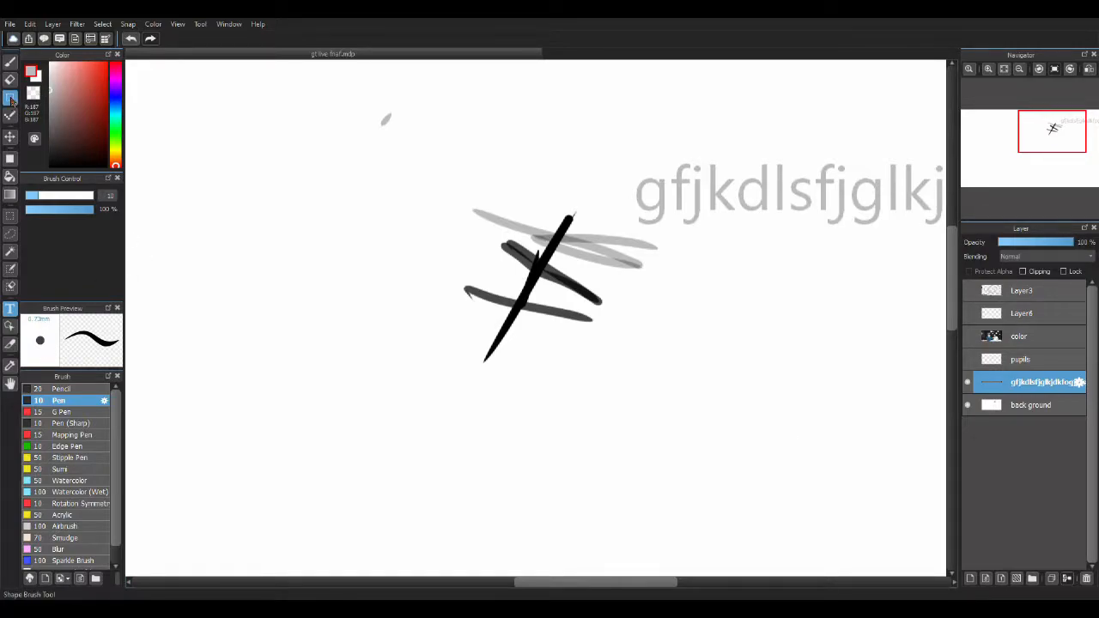
left_click_drag(258, 223, 352, 327)
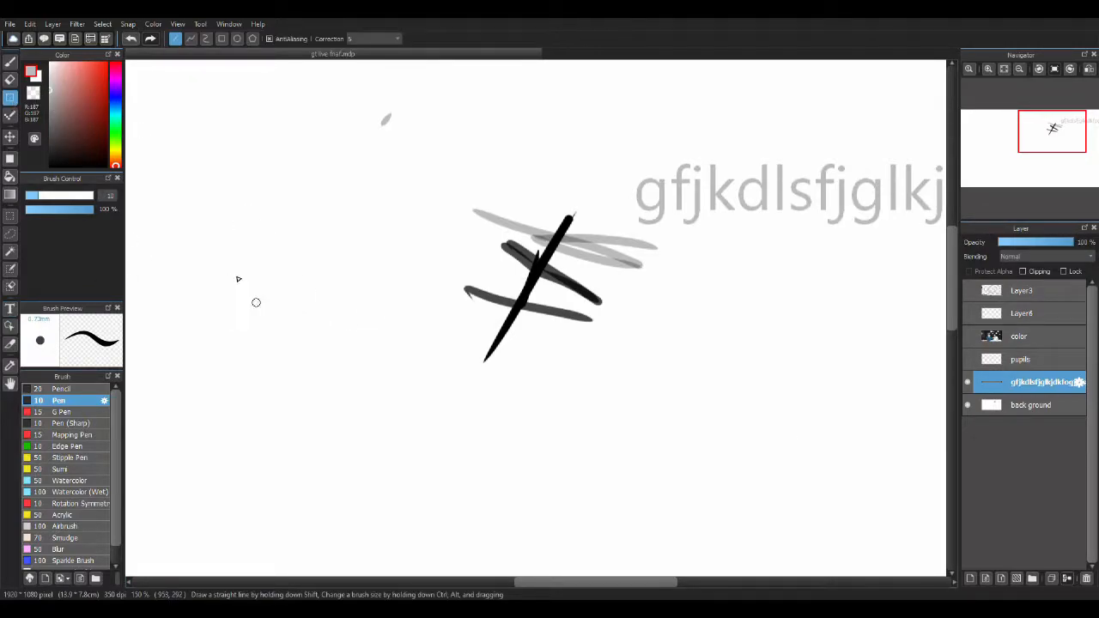
left_click(1000, 412)
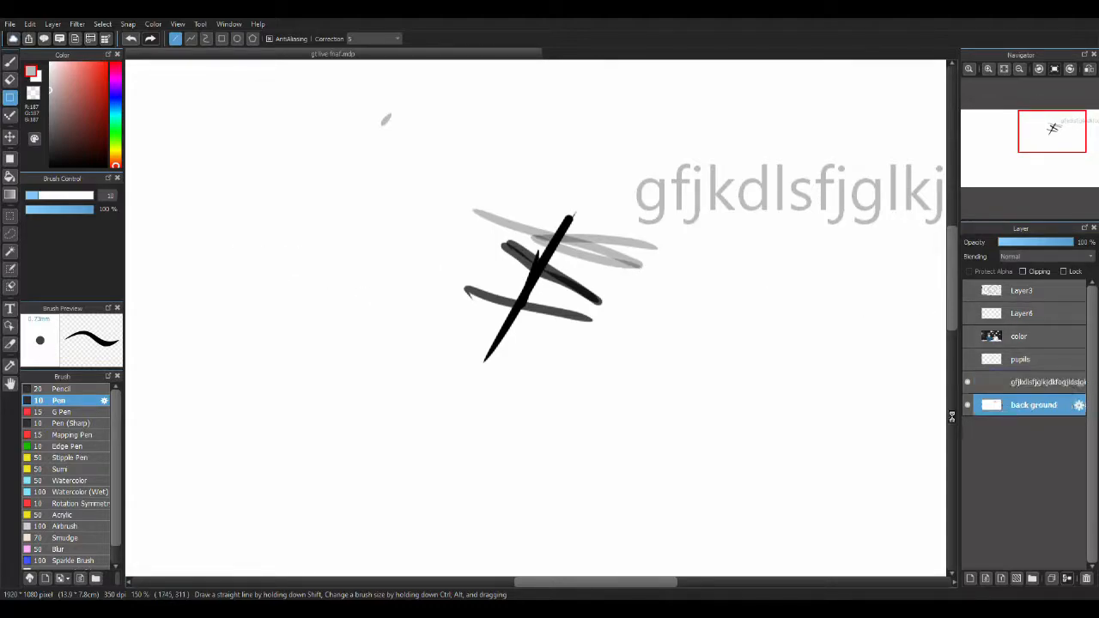
left_click(221, 334)
left_click(373, 301, "shift")
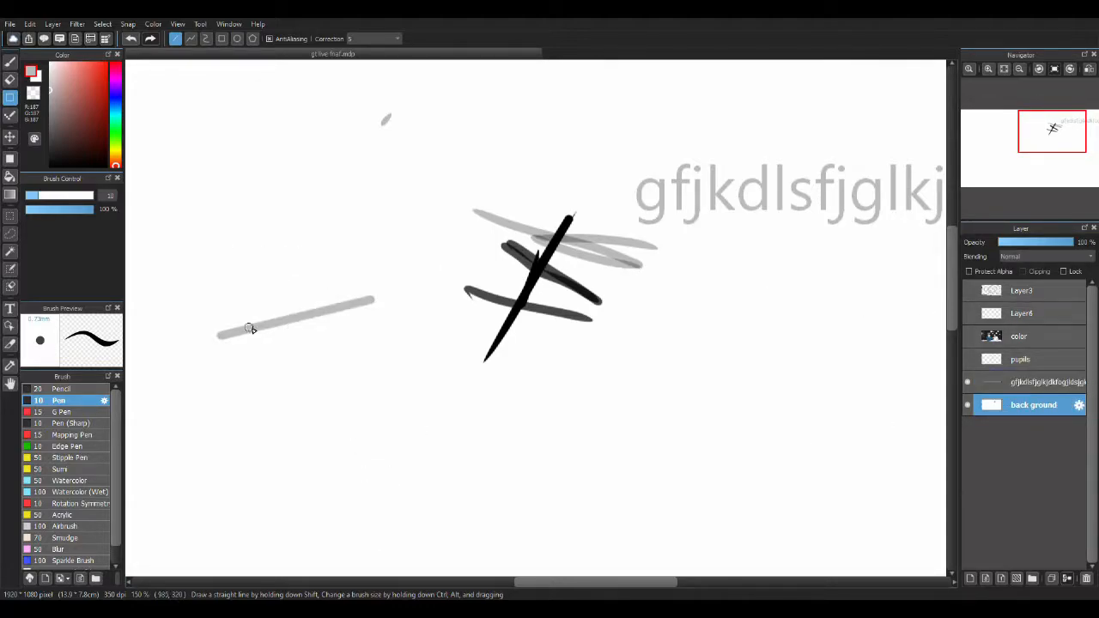
left_click_drag(295, 201, 361, 285)
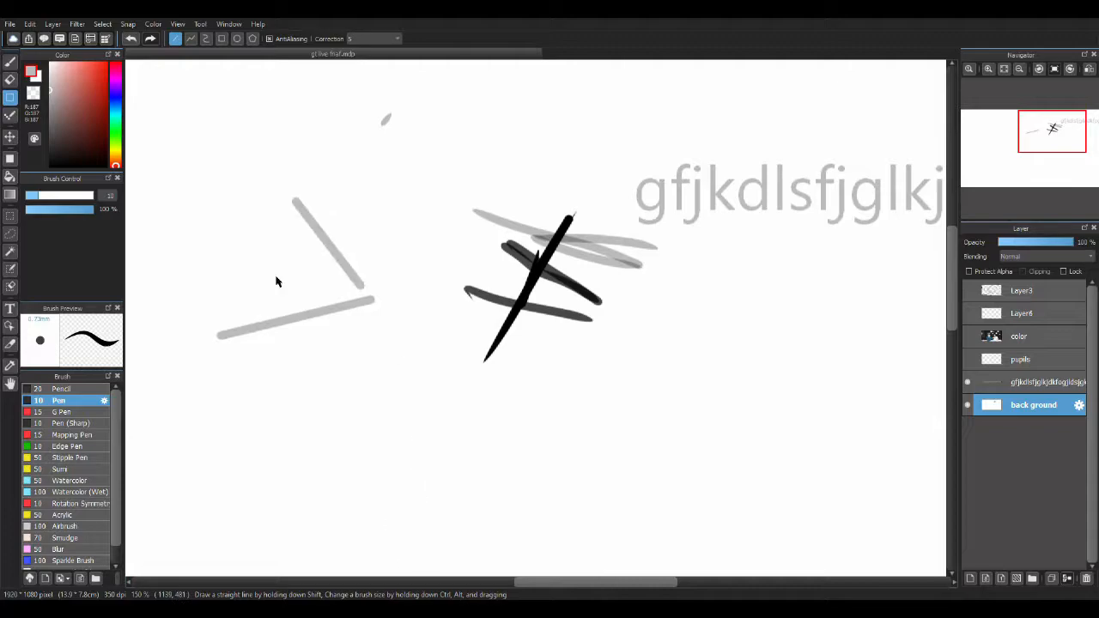
Draw a tilted four-sided outline from straight light grey lines below the two existing lines, one edge overshooting its corner.
left_click_drag(284, 352, 450, 343)
left_click(471, 491, "shift")
left_click(287, 353)
left_click(324, 524, "shift")
left_click(495, 491, "shift")
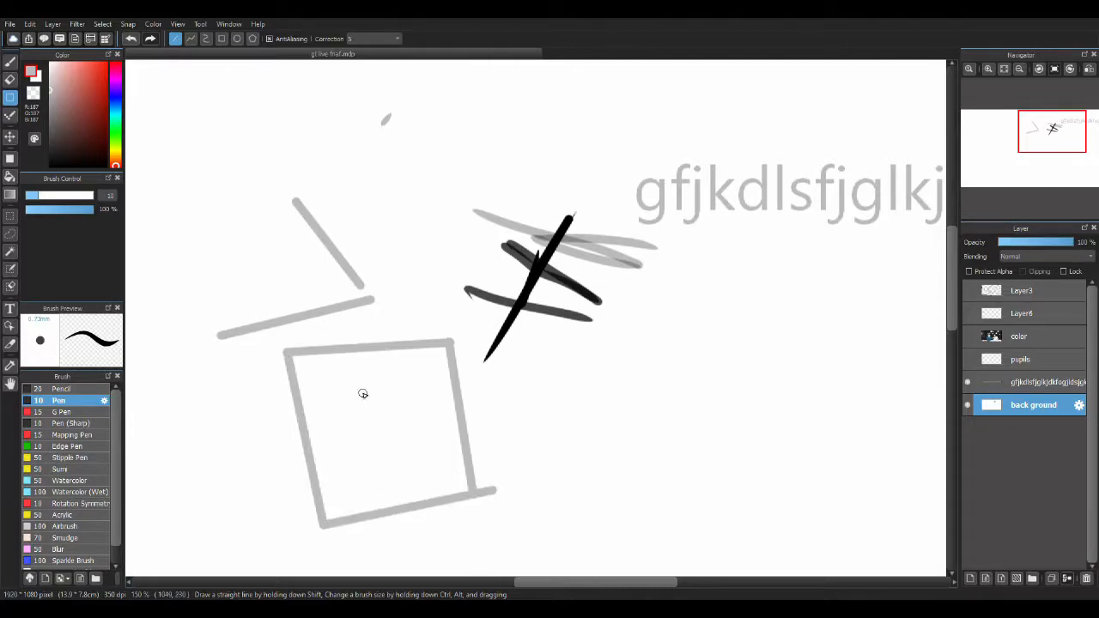
Draw a tall light grey rectangle below the text and a circle above the slanted lines with the Shape Brush.
left_click(222, 39)
left_click_drag(679, 307, 781, 465)
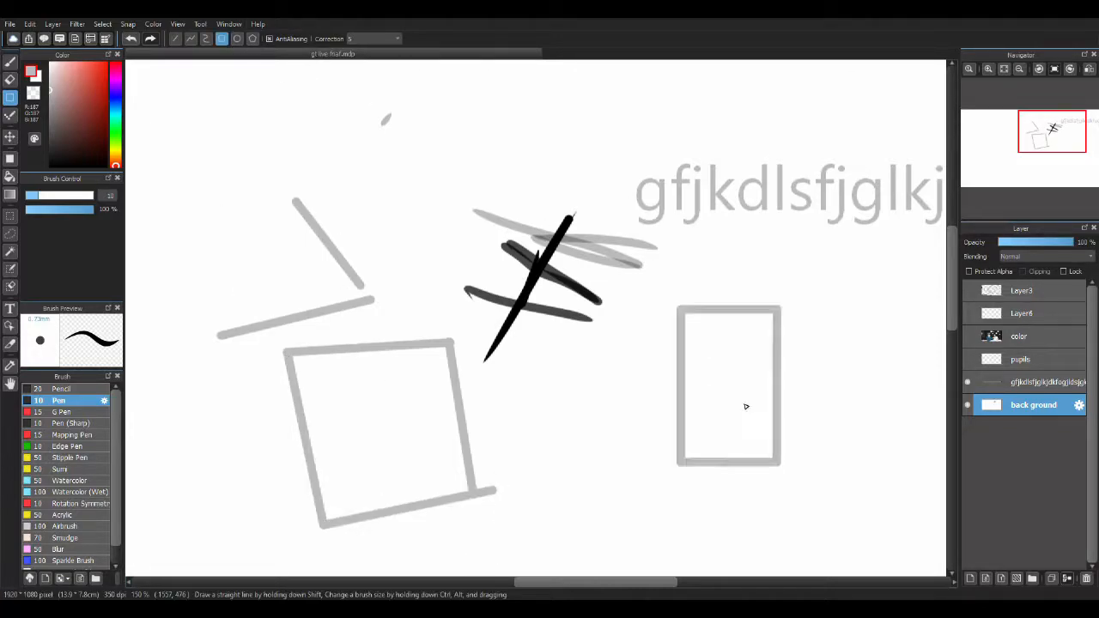
left_click(237, 38)
left_click_drag(317, 136, 415, 227)
Try plotting an irregular many-cornered polygon across the circle and the black strokes, and cancel it.
left_click(253, 39)
left_click_drag(455, 100, 244, 58)
left_click(456, 117)
left_click(491, 153)
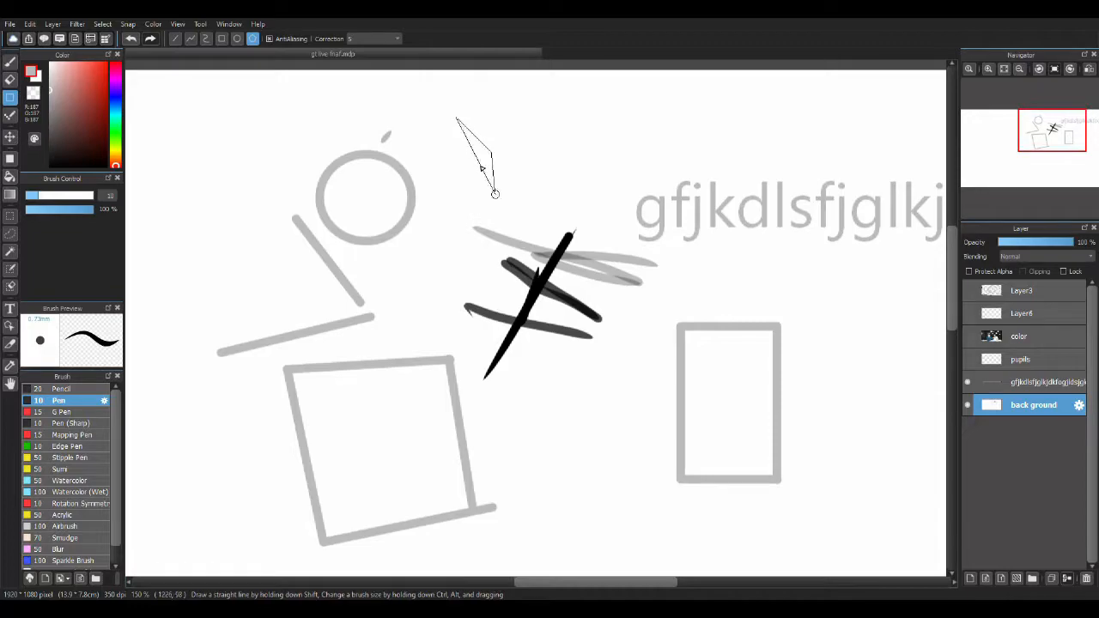
left_click(438, 240)
left_click(394, 134)
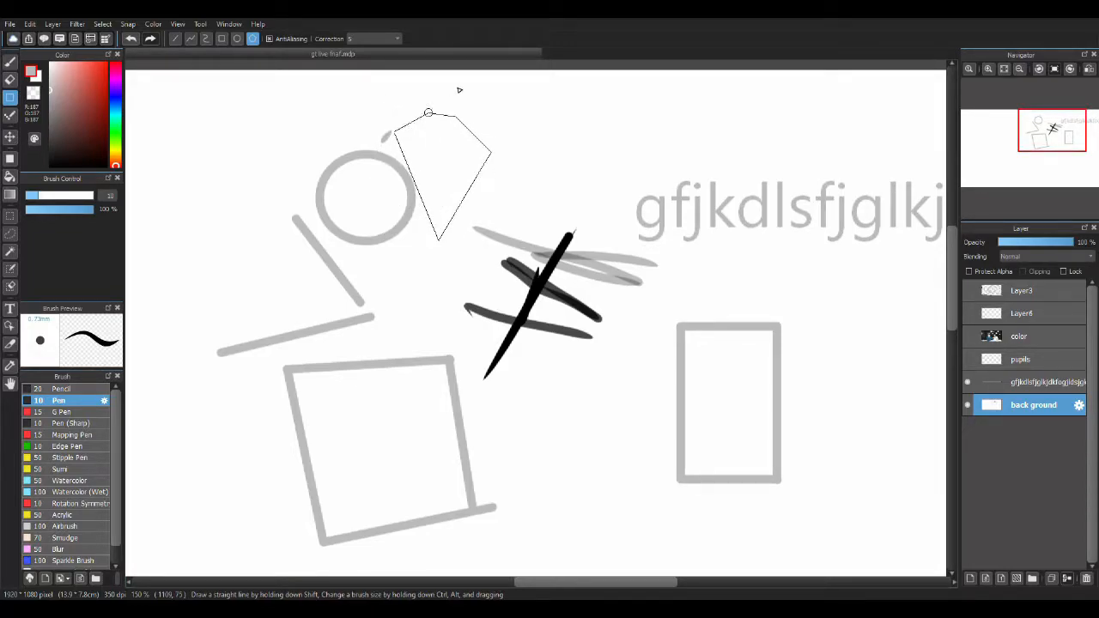
left_click(461, 87)
left_click(562, 125)
left_click(577, 171)
left_click(318, 255)
left_click(351, 194)
left_click(527, 165)
left_click(560, 215)
left_click(551, 268)
left_click(523, 307)
left_click(483, 336)
left_click(495, 286)
scroll(370, 184, "up", 1)
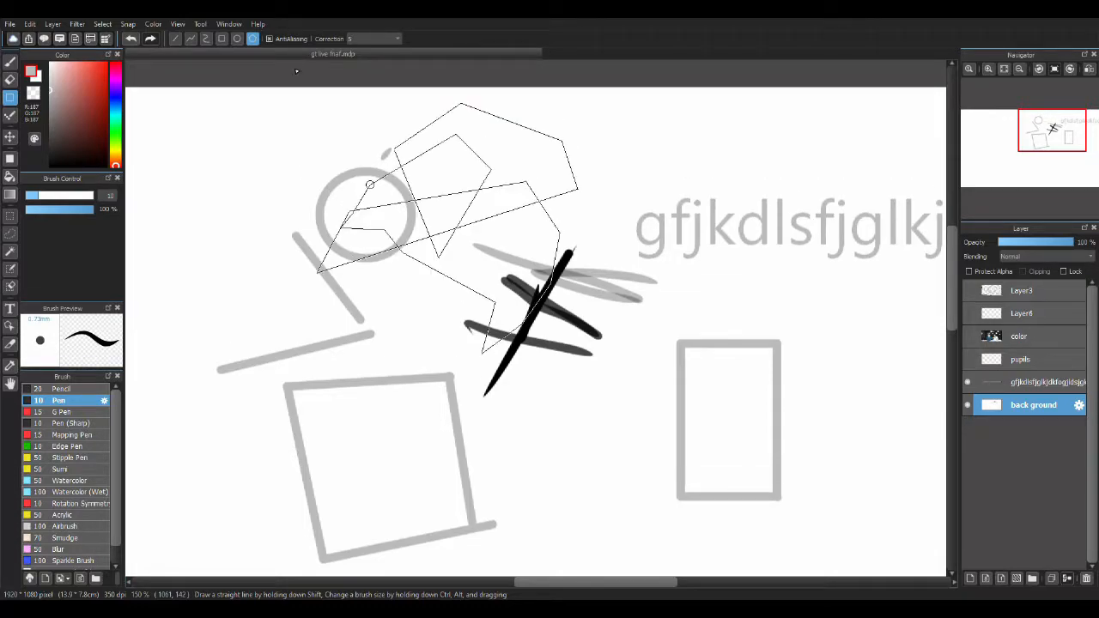
key("Escape")
Paint a straight vertical light grey line beside the circle using the Brush with grid snapping.
left_click(10, 63)
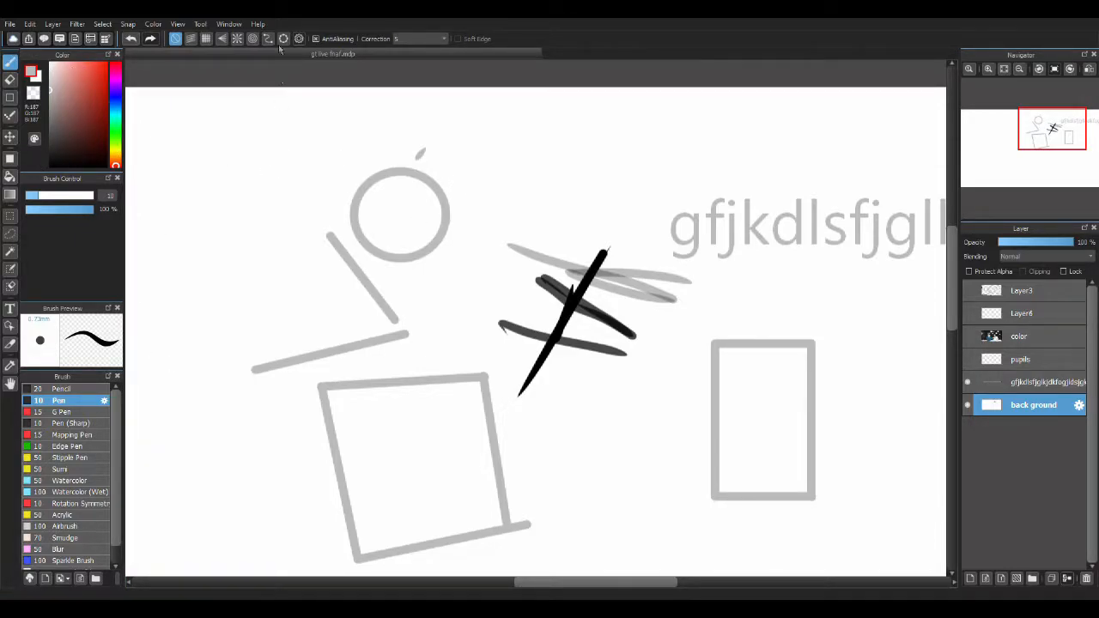
left_click(206, 39)
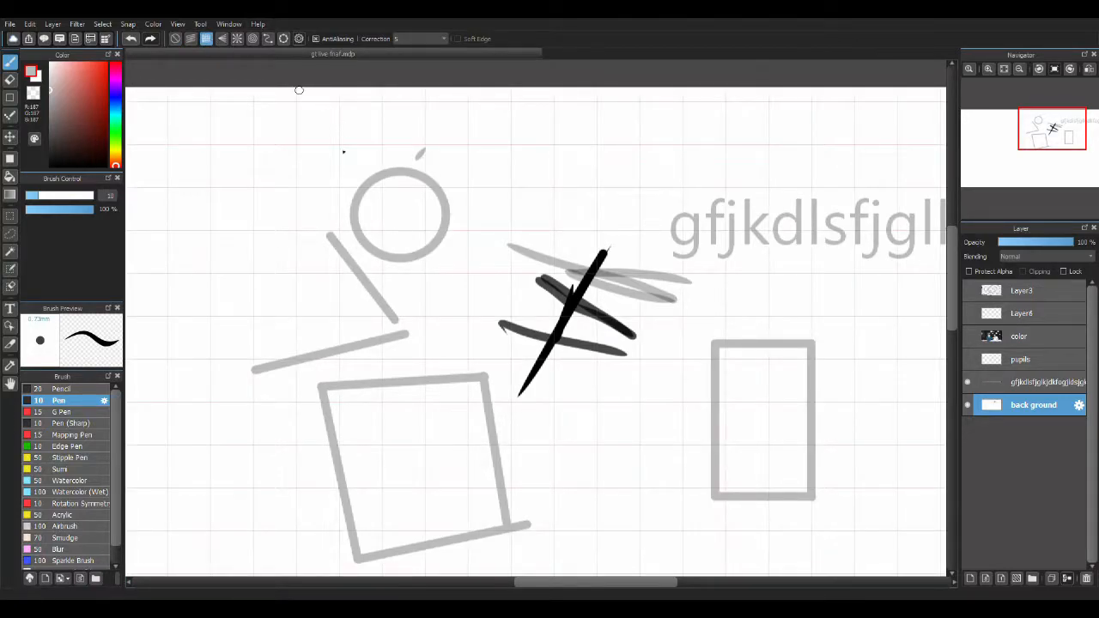
left_click_drag(241, 125, 256, 207)
Try the vanishing point snap, and use the circular snap to paint two concentric light grey circles overlapping the black strokes.
left_click(222, 38)
left_click(316, 194)
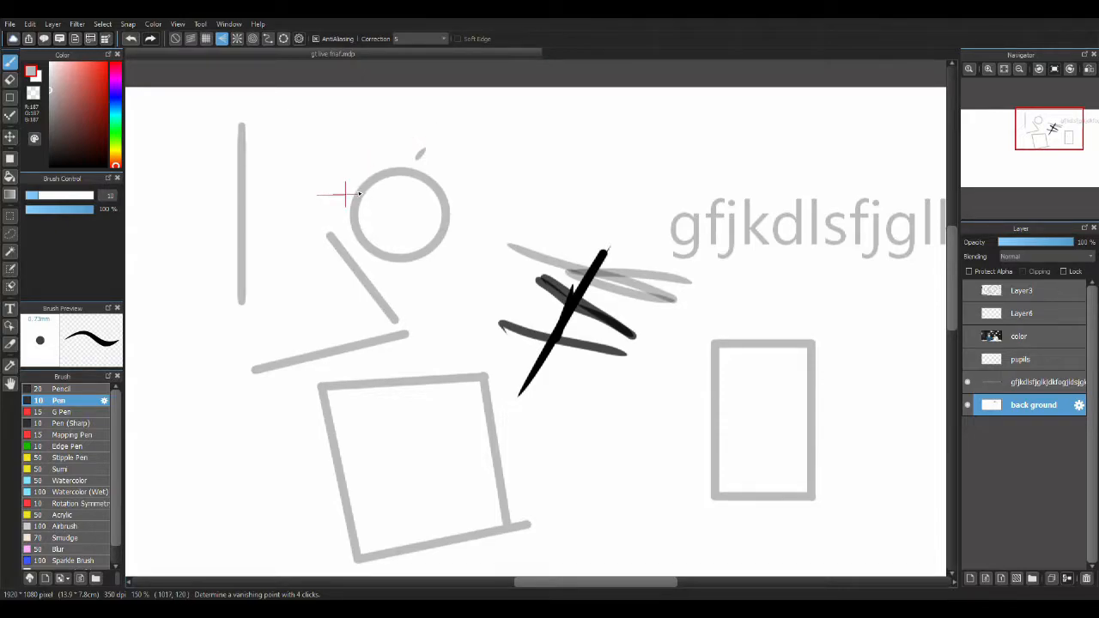
left_click(253, 38)
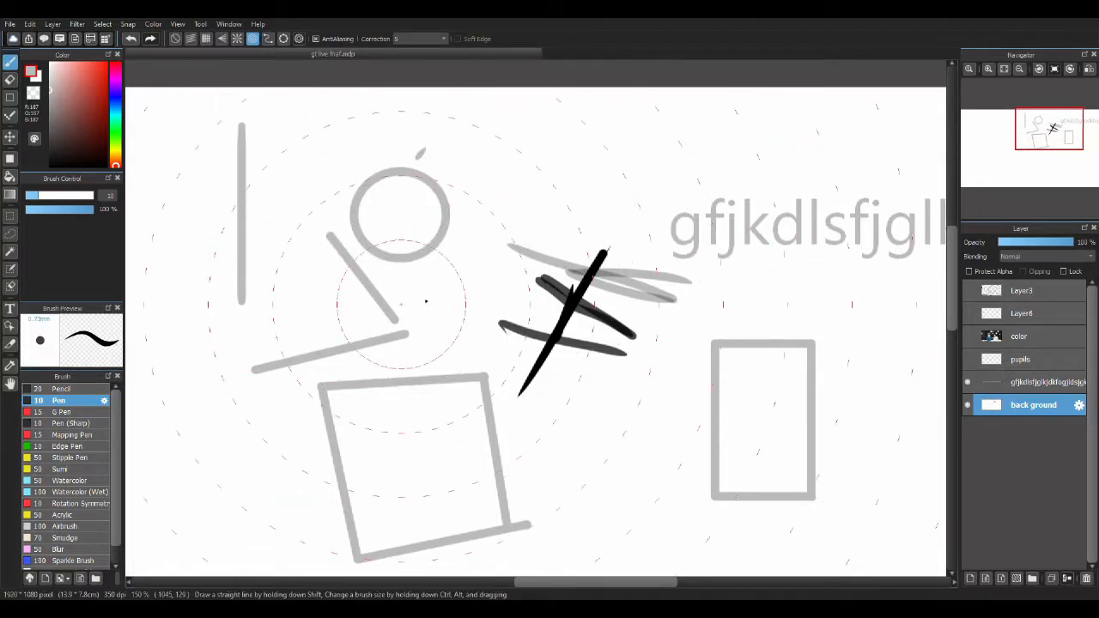
mouse_move(486, 342)
left_mouse_down()
mouse_move(419, 234)
mouse_move(537, 369)
mouse_move(423, 383)
left_mouse_up()
mouse_move(513, 366)
left_mouse_down()
mouse_move(429, 180)
mouse_move(523, 403)
left_mouse_up()
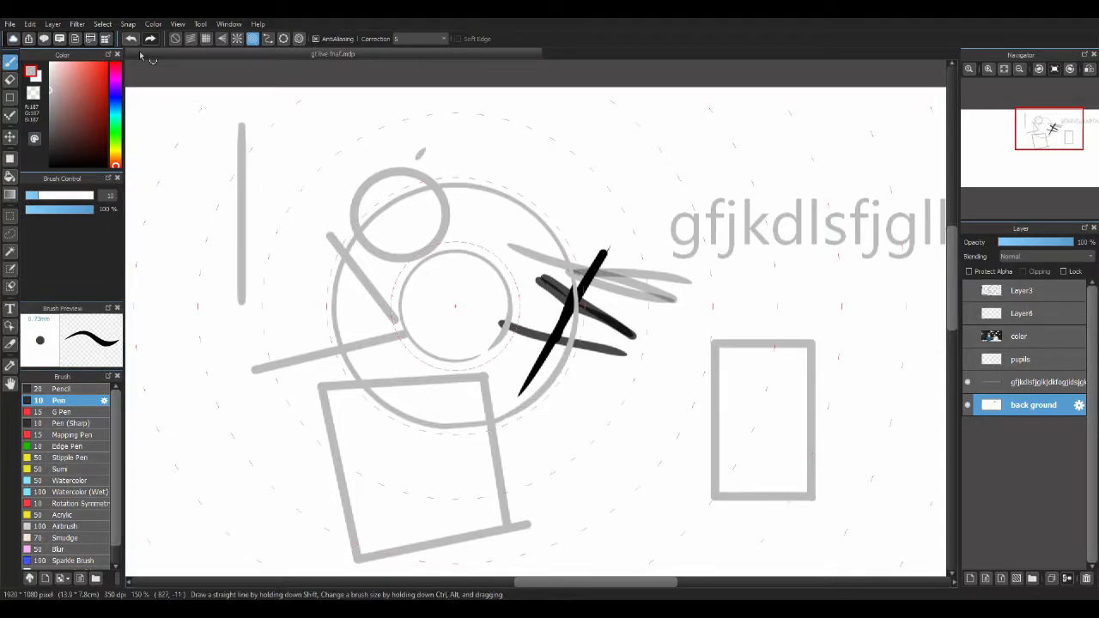
Turn off snapping and add a new layer directly above the back ground layer.
left_click(175, 38)
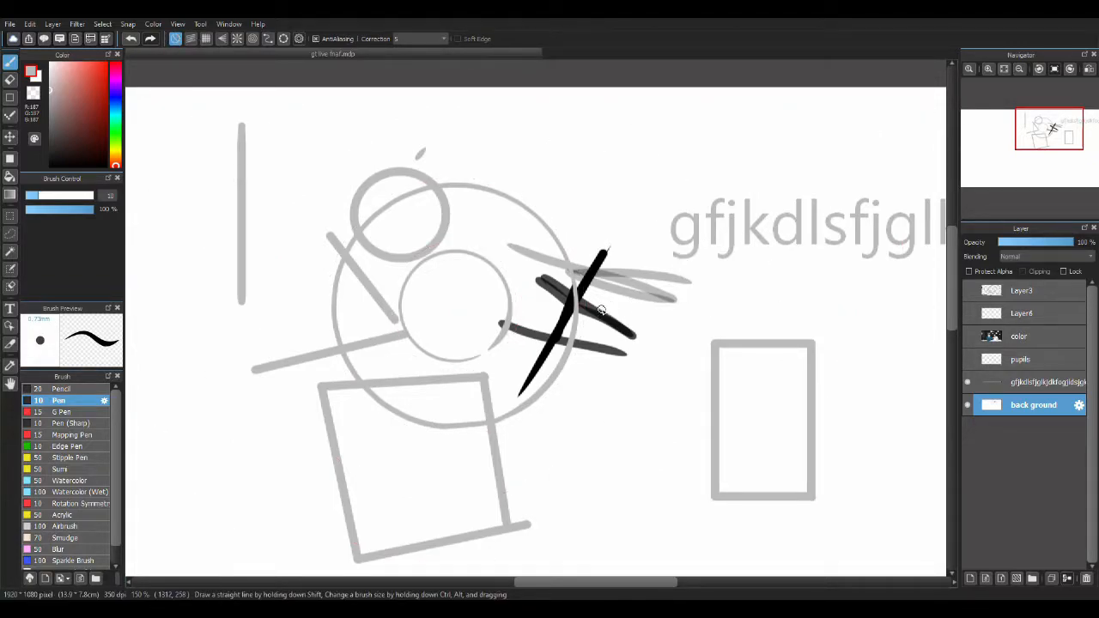
left_click(972, 580)
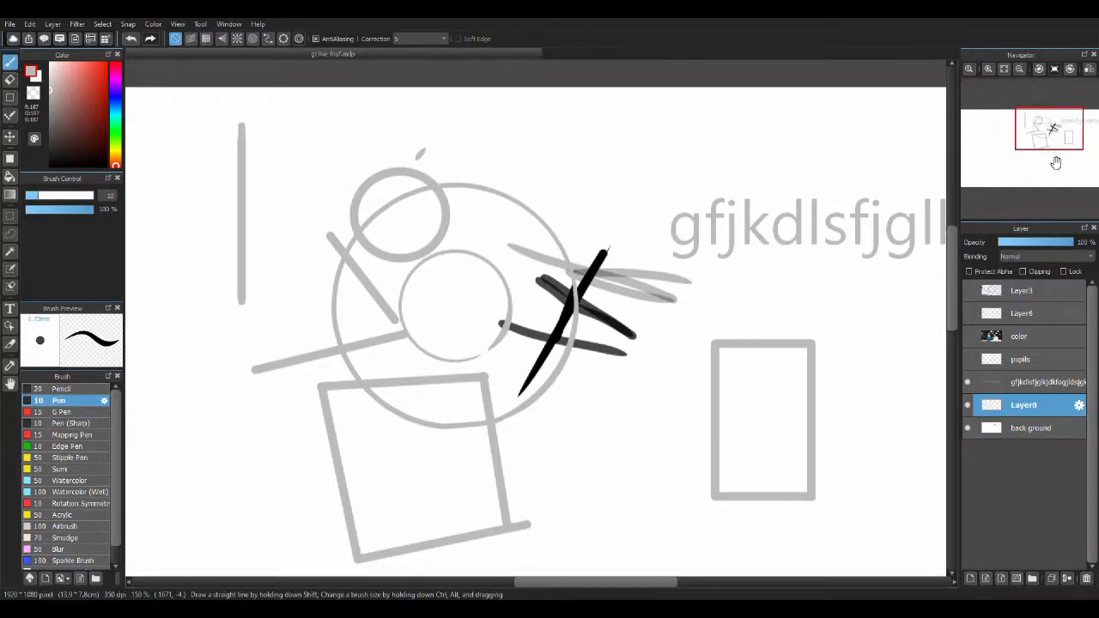
Try the Navigator by fitting and zooming the canvas, rotating it to -145 degrees, and resetting the rotation.
mouse_move(1048, 135)
left_mouse_down()
mouse_move(1026, 166)
mouse_move(1031, 185)
mouse_move(1018, 181)
mouse_move(1022, 172)
mouse_move(1032, 195)
mouse_move(1002, 172)
mouse_move(1003, 136)
left_mouse_up()
left_click(1006, 72)
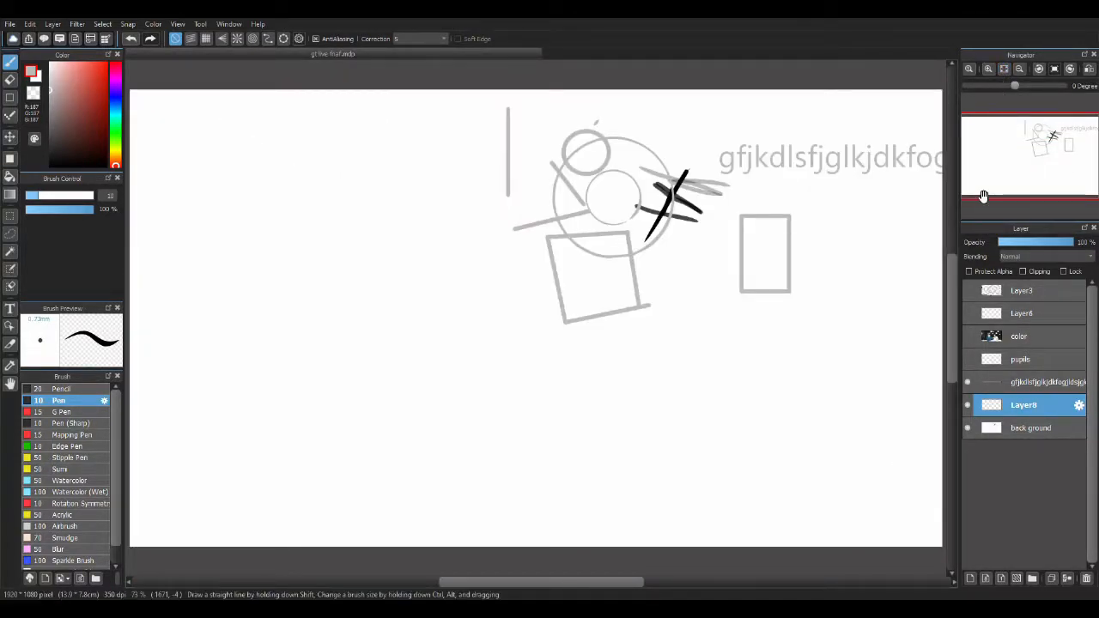
left_click(989, 70)
left_click(1020, 70)
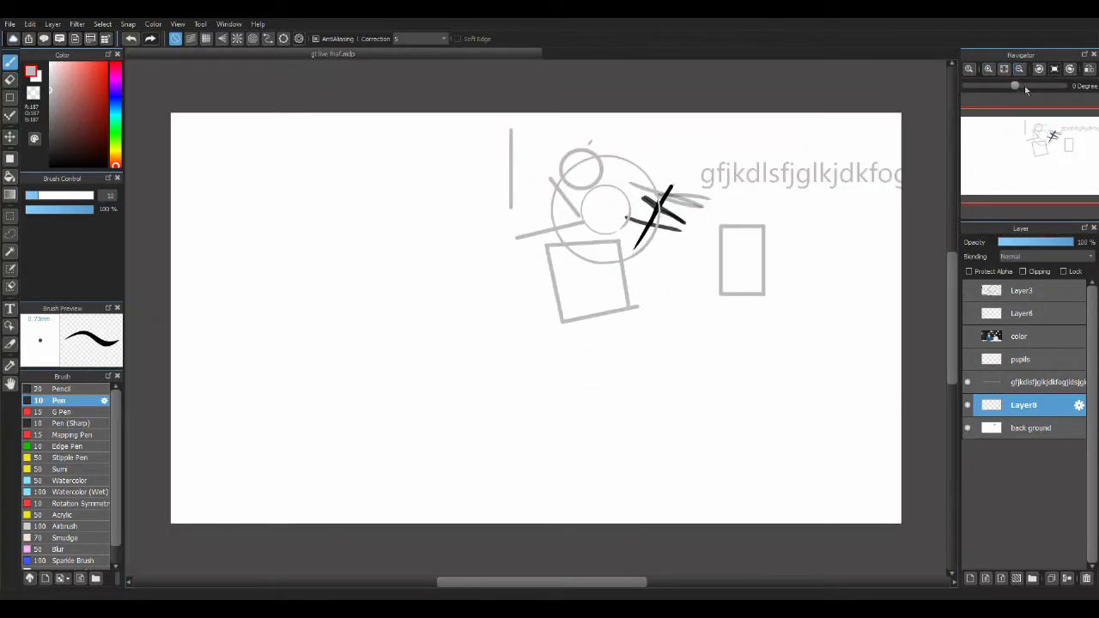
left_click_drag(1019, 86, 976, 101)
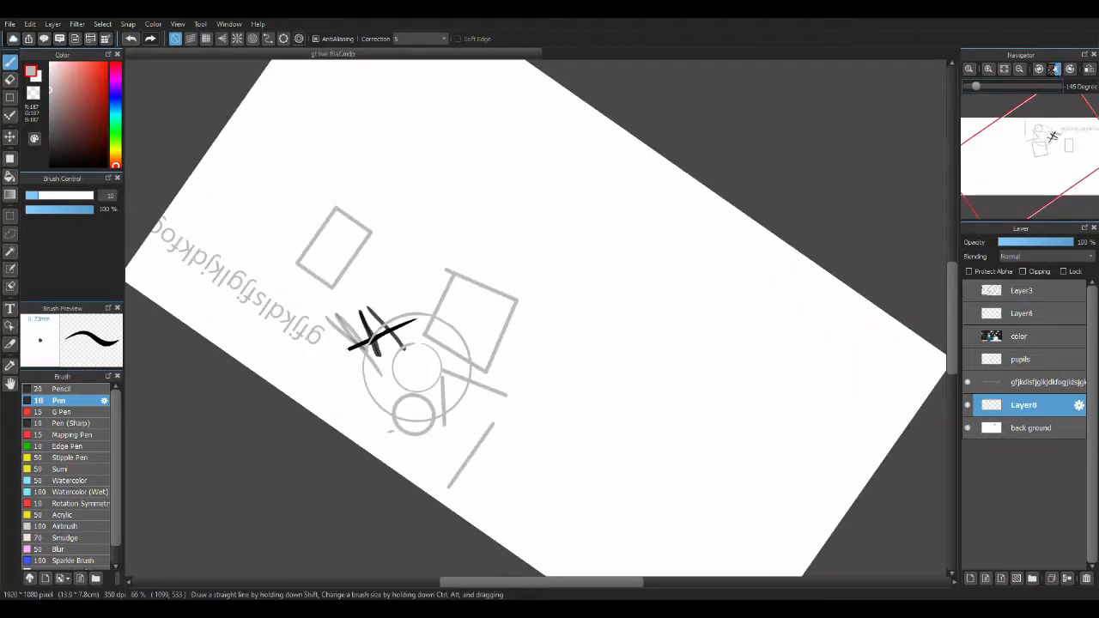
left_click(1054, 70)
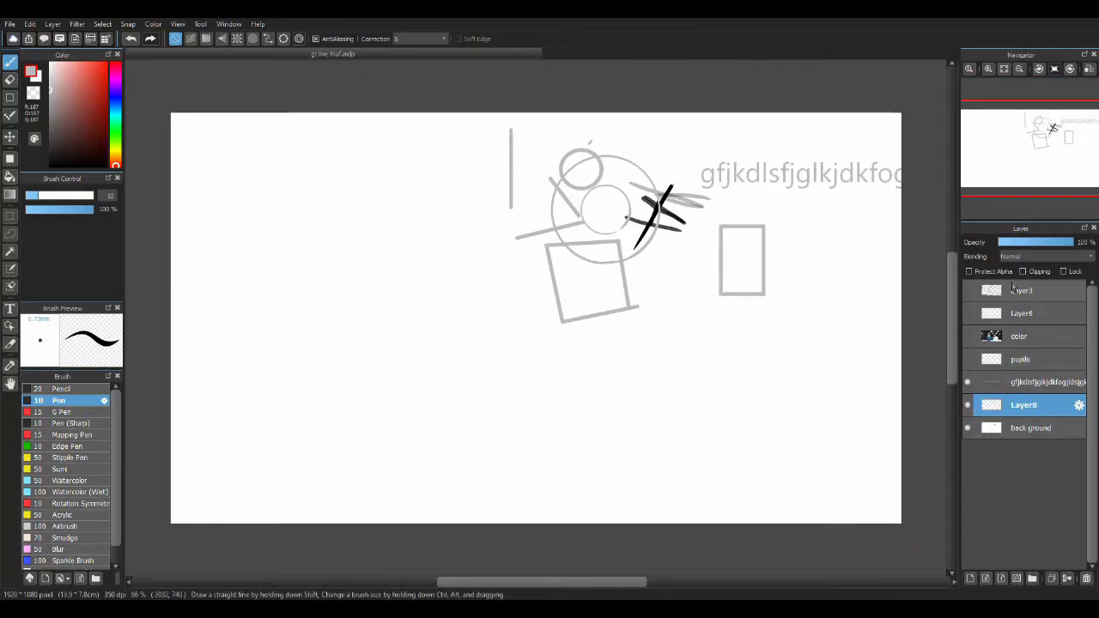
Handwrite a black letter h on the back ground layer in the empty area below the shapes.
left_click(51, 159)
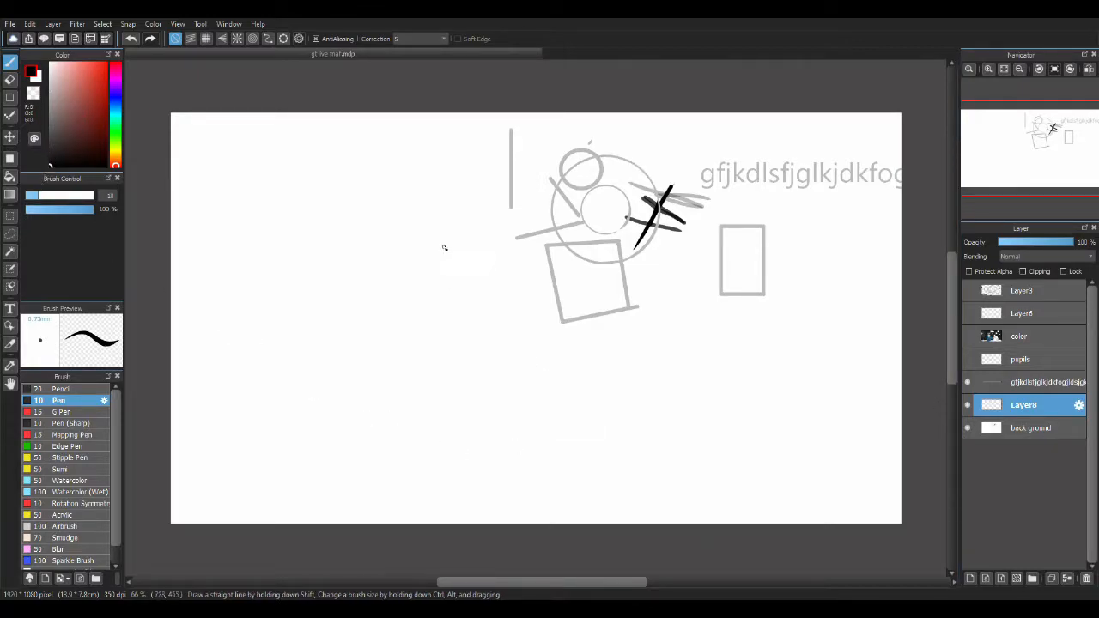
left_click(997, 425)
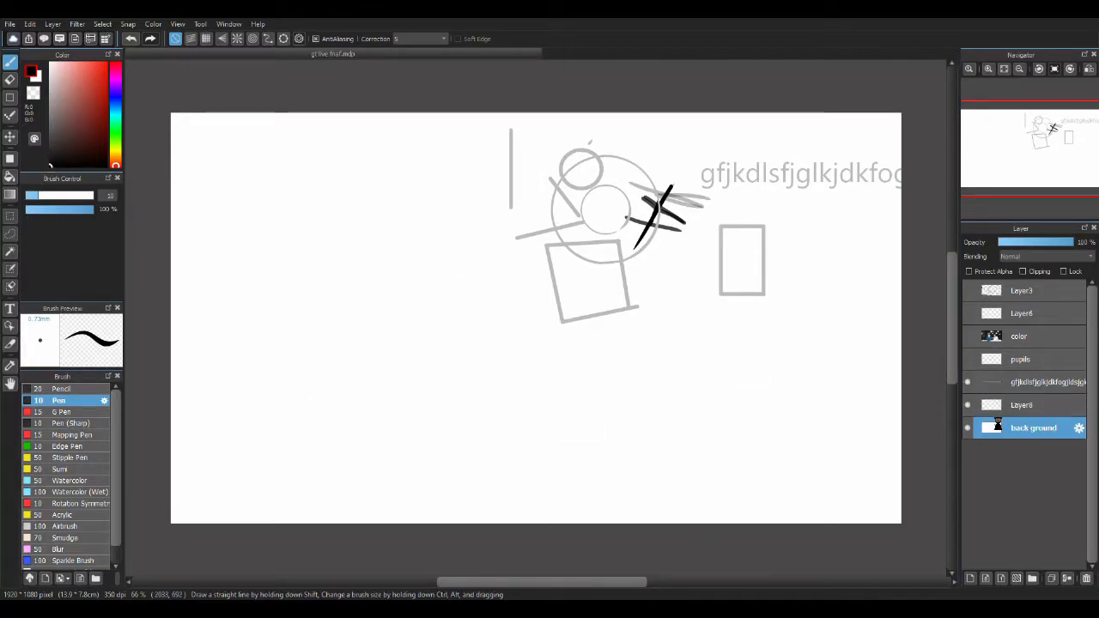
mouse_move(449, 387)
left_mouse_down()
mouse_move(438, 410)
mouse_move(471, 407)
left_mouse_up()
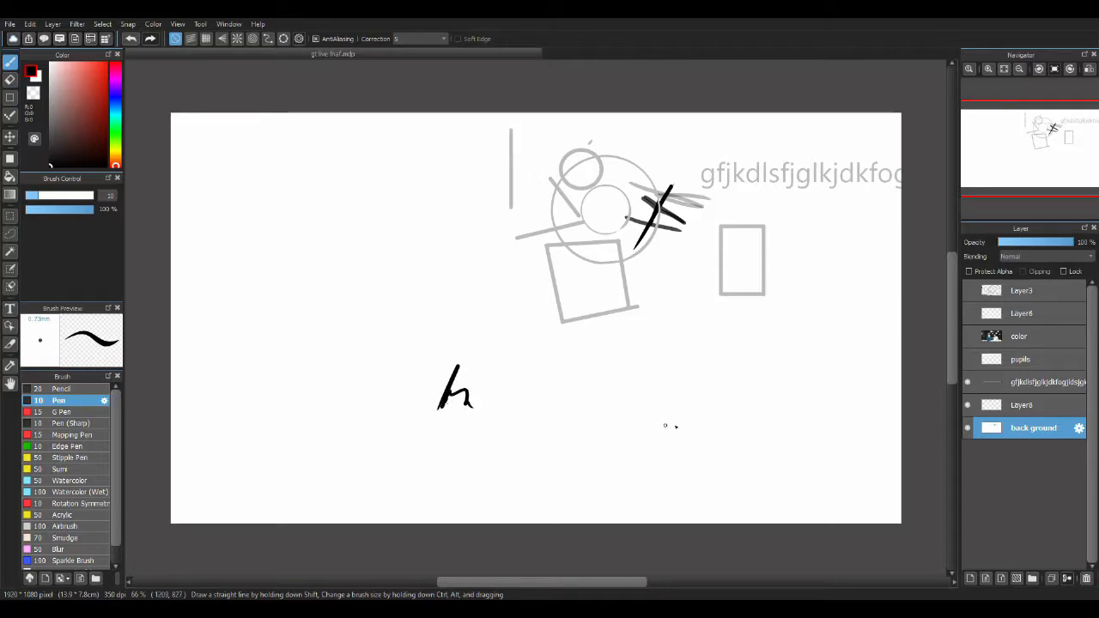
Paint a red diagonal line on Layer8 across the handwritten letter h.
left_click(1013, 416)
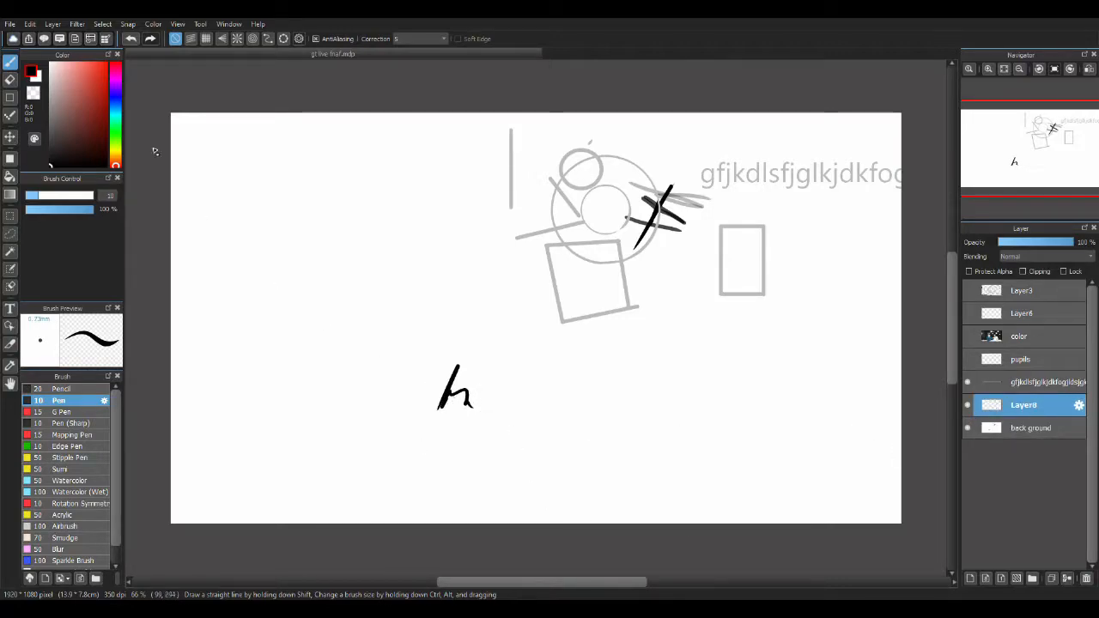
left_click(98, 85)
left_click_drag(435, 365, 503, 421)
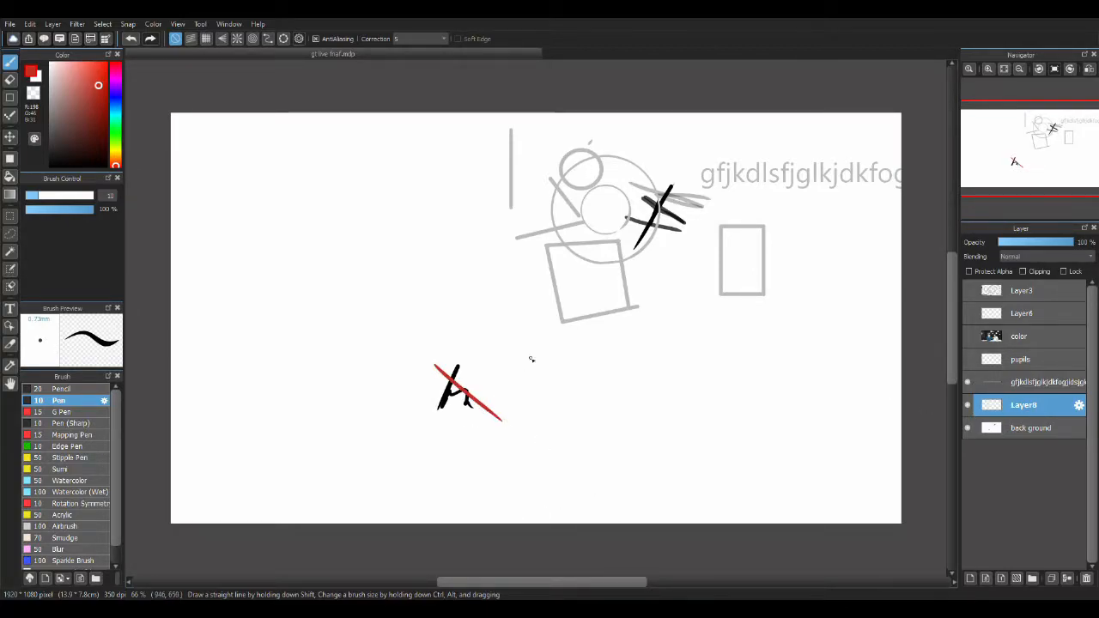
Sample black from the letter h and draw a small smiling face on Layer8 in the canvas's empty upper area.
left_click(447, 410, "alt")
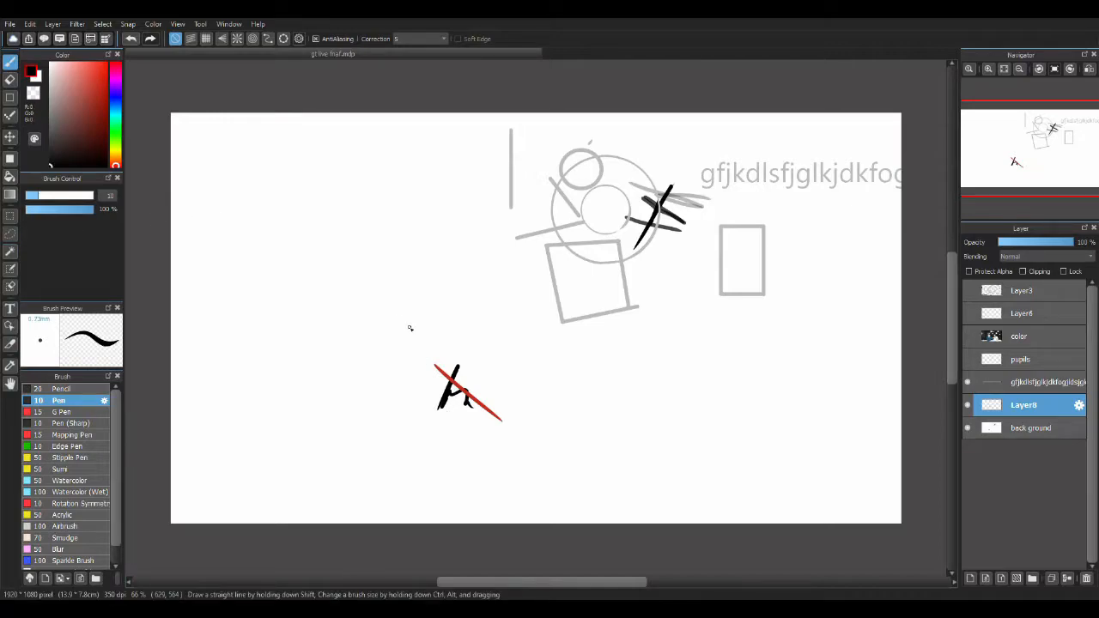
mouse_move(362, 228)
left_mouse_down()
mouse_move(372, 277)
mouse_move(407, 249)
mouse_move(381, 207)
mouse_move(397, 250)
left_mouse_up()
left_click(372, 228)
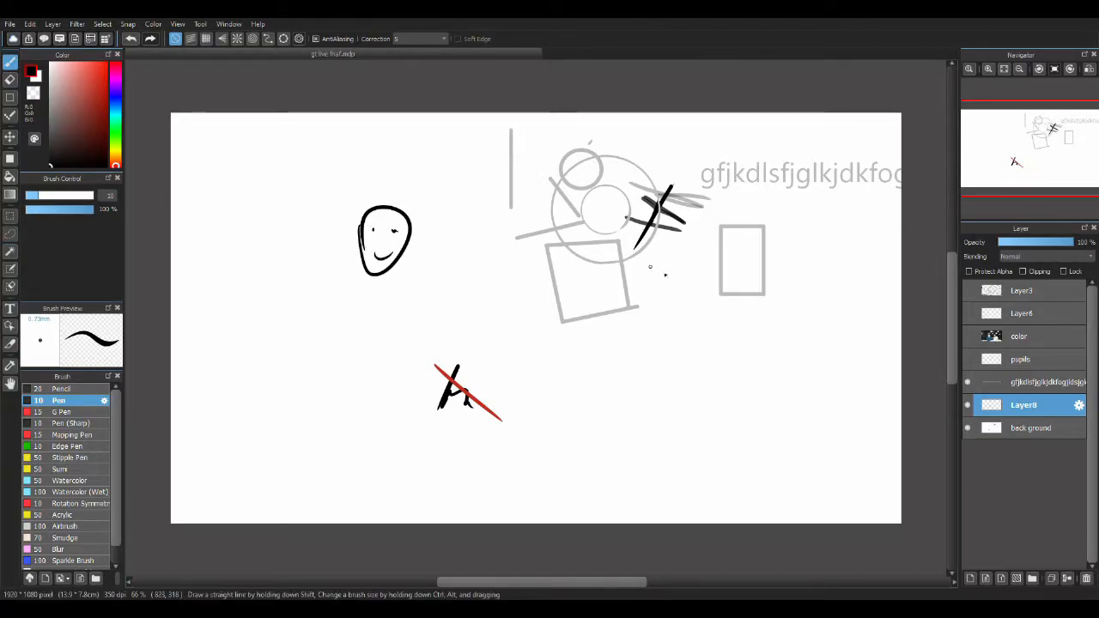
Scribble bright green inside the face on the back ground layer, beneath the black outline.
left_click(1009, 428)
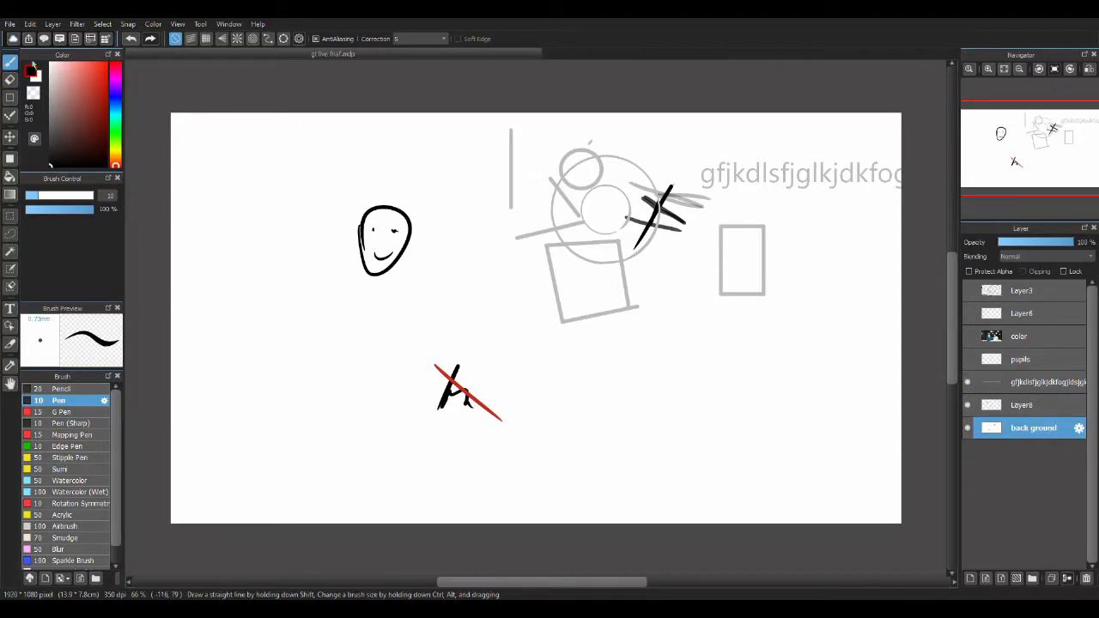
left_click(116, 129)
left_click(98, 70)
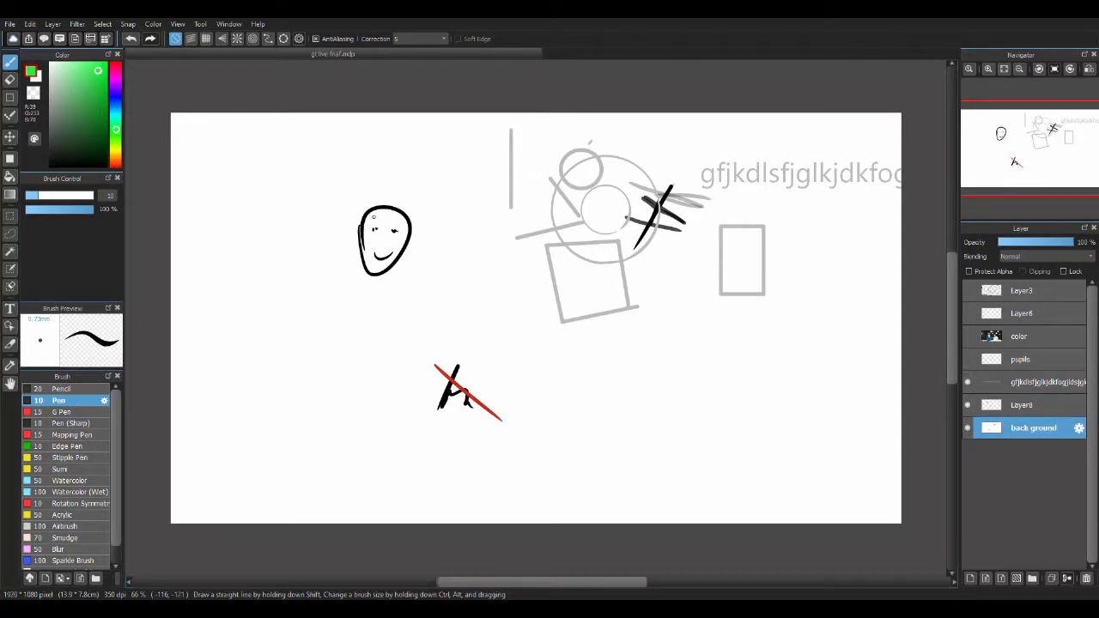
mouse_move(386, 230)
left_mouse_down()
mouse_move(393, 264)
mouse_move(378, 251)
left_mouse_up()
Test the back ground layer at 32% opacity with a short black stroke at the face's edge, and restore it to 100%.
left_click(51, 165)
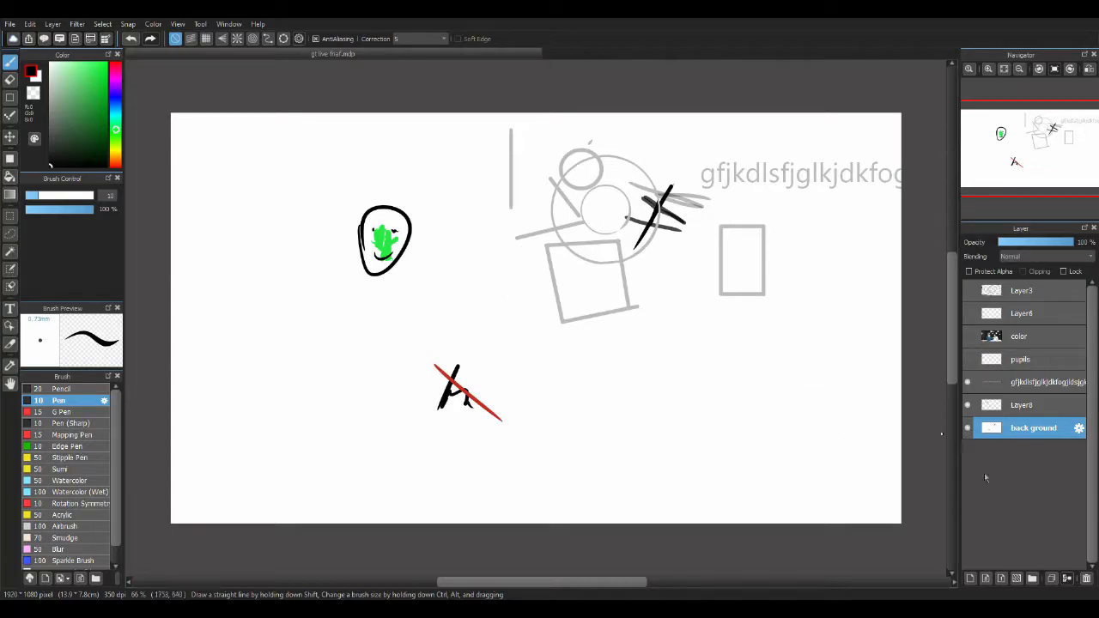
left_click(1000, 407)
left_click(1015, 429)
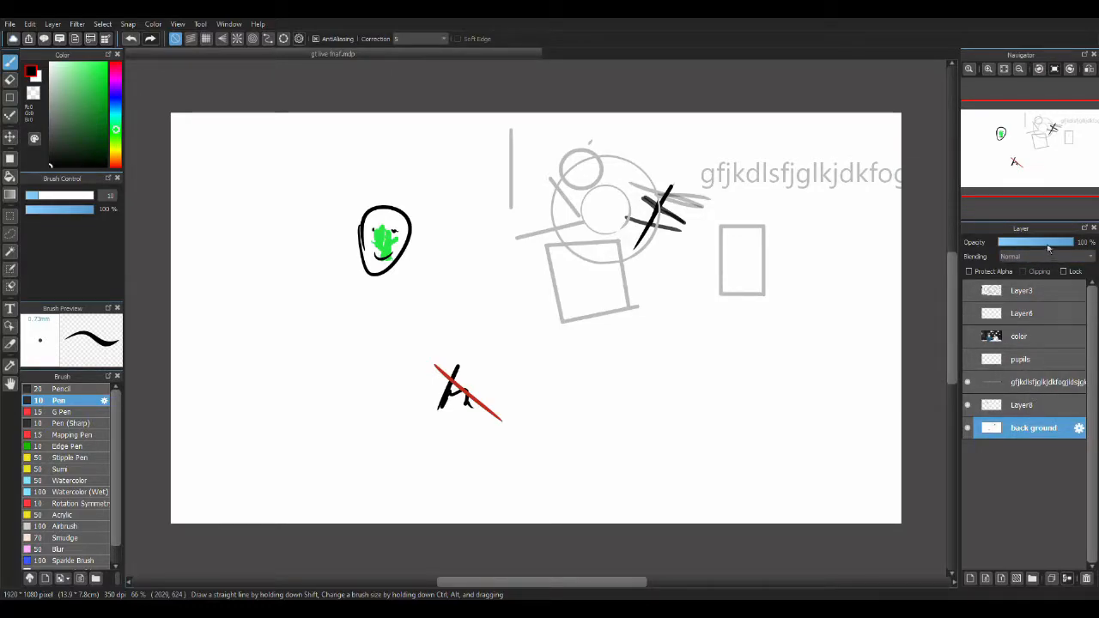
left_click_drag(1046, 252, 1024, 251)
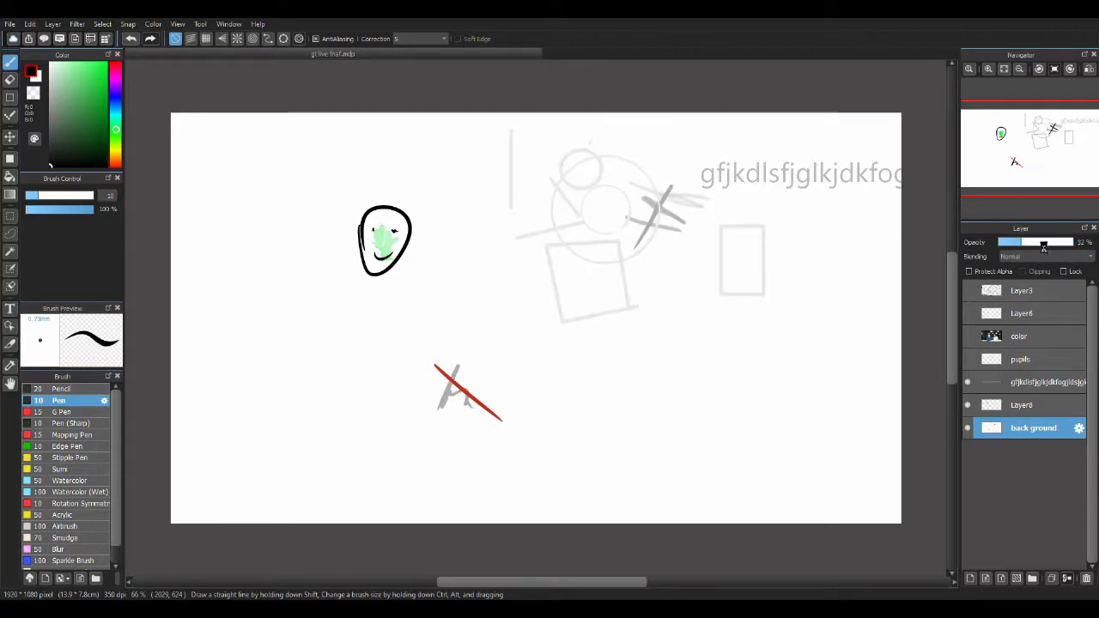
left_click_drag(409, 226, 421, 249)
left_click_drag(1038, 245, 1078, 243)
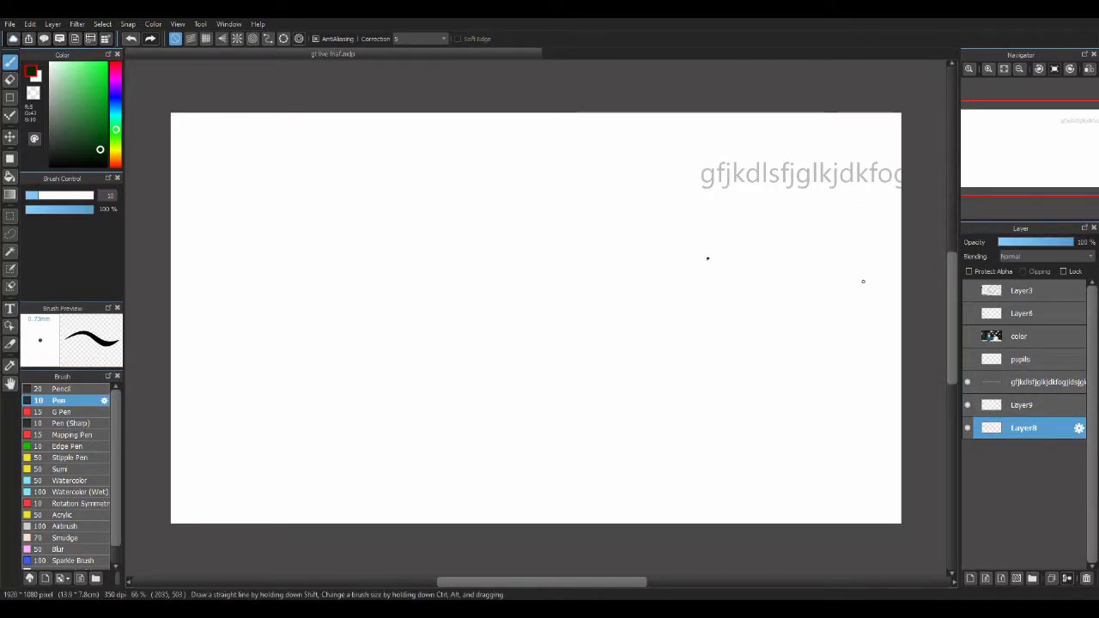
Delete the "gfjkdlsfjglkjdkfogjlds" text layer and turn on clipping for Layer9.
left_click(1003, 382)
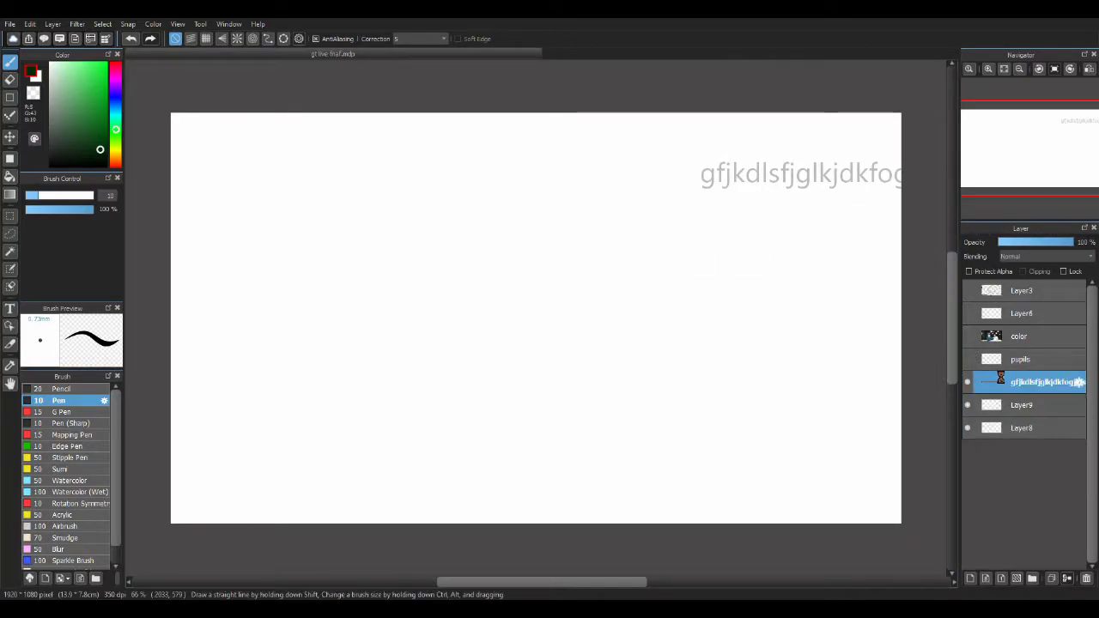
left_click(1086, 578)
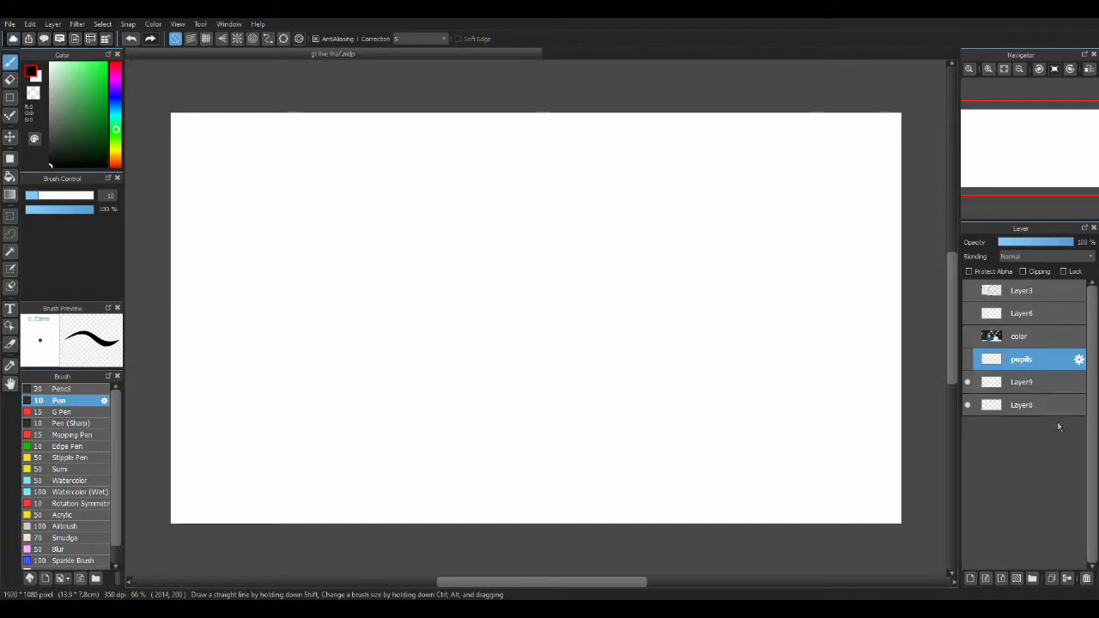
left_click(1036, 384)
left_click(1023, 271)
Draw a small black box with scribbled edges on Layer8 near the canvas centre and fill its interior with light green.
left_click(1018, 406)
mouse_move(538, 343)
left_mouse_down()
mouse_move(554, 294)
mouse_move(547, 344)
left_mouse_up()
left_click_drag(595, 303, 583, 372)
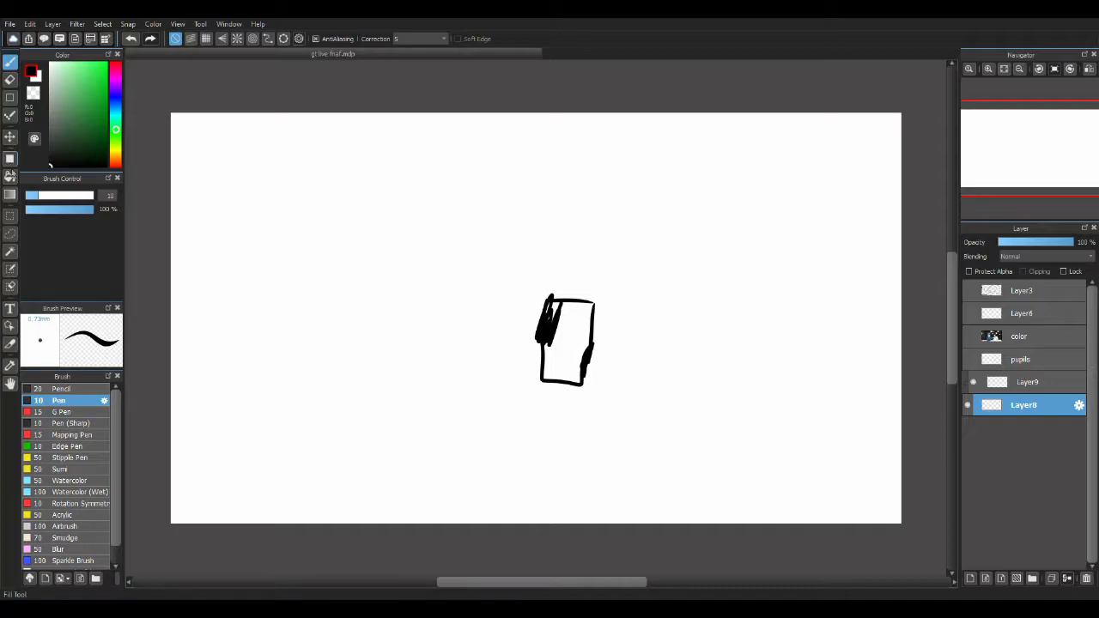
left_click(10, 176)
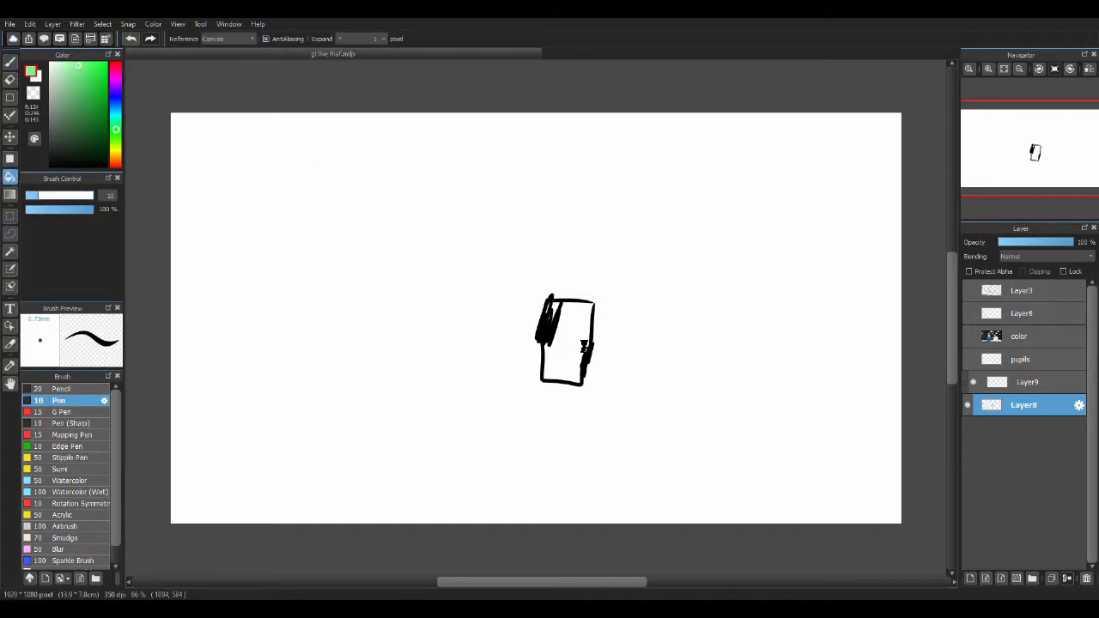
left_click(581, 350)
Scribble dark green shading over the light green box with the Pen brush on the clipped Layer9.
left_click(10, 62)
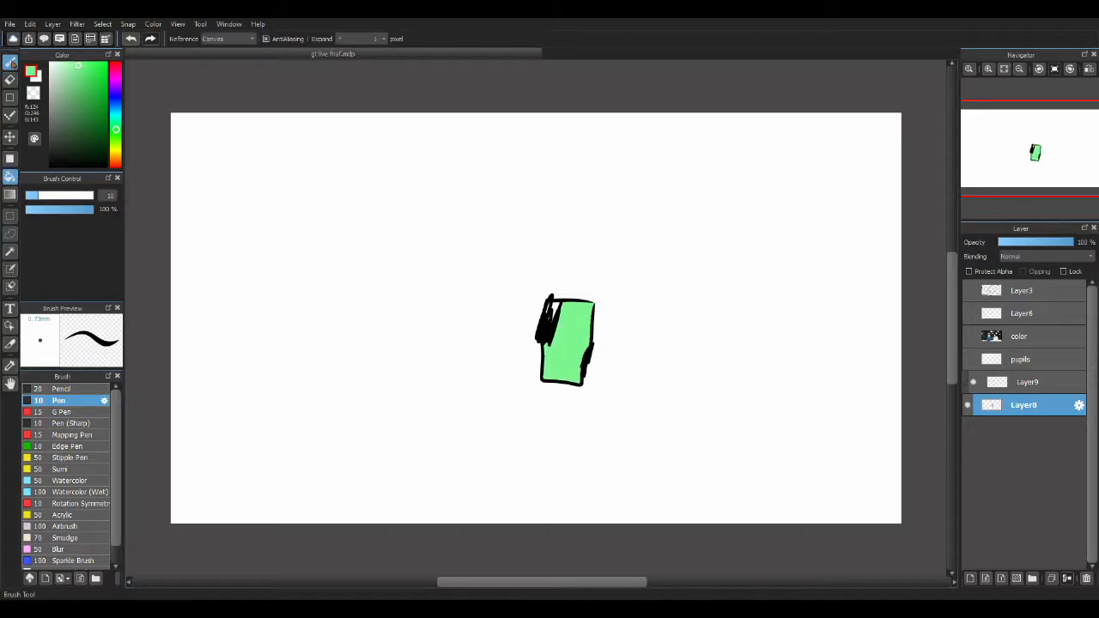
left_click(1018, 389)
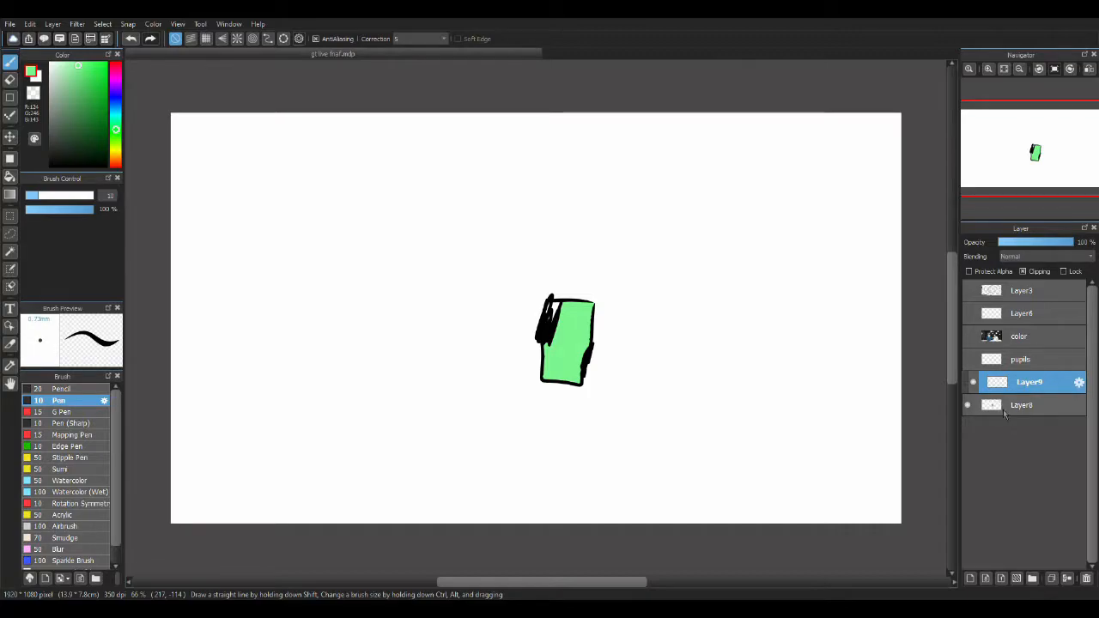
left_click(101, 145)
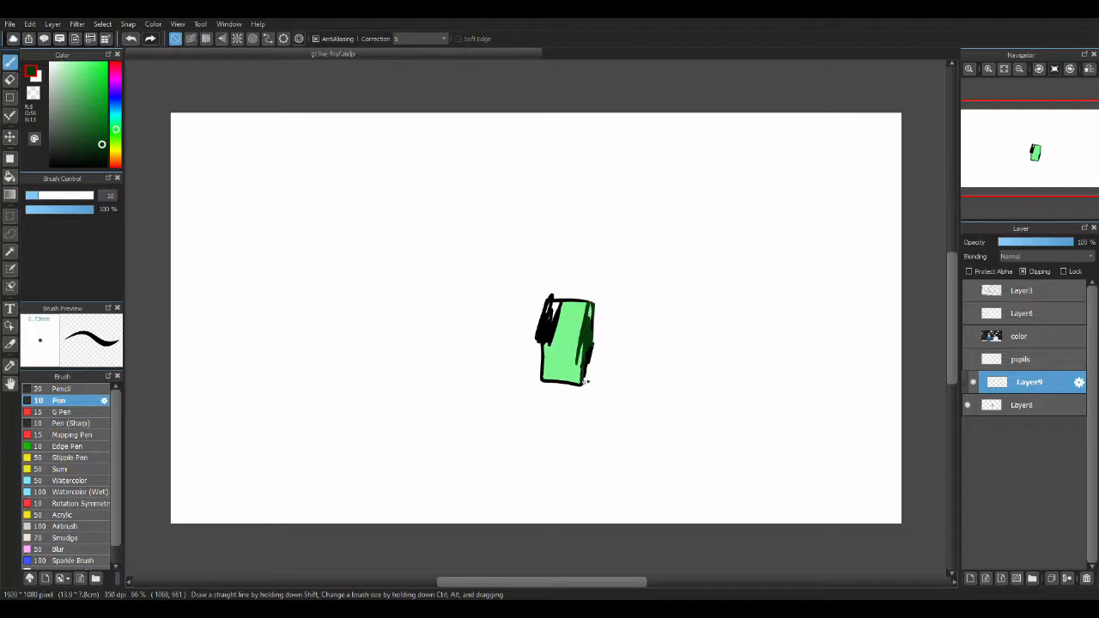
mouse_move(543, 361)
left_mouse_down()
mouse_move(592, 353)
mouse_move(582, 362)
left_mouse_up()
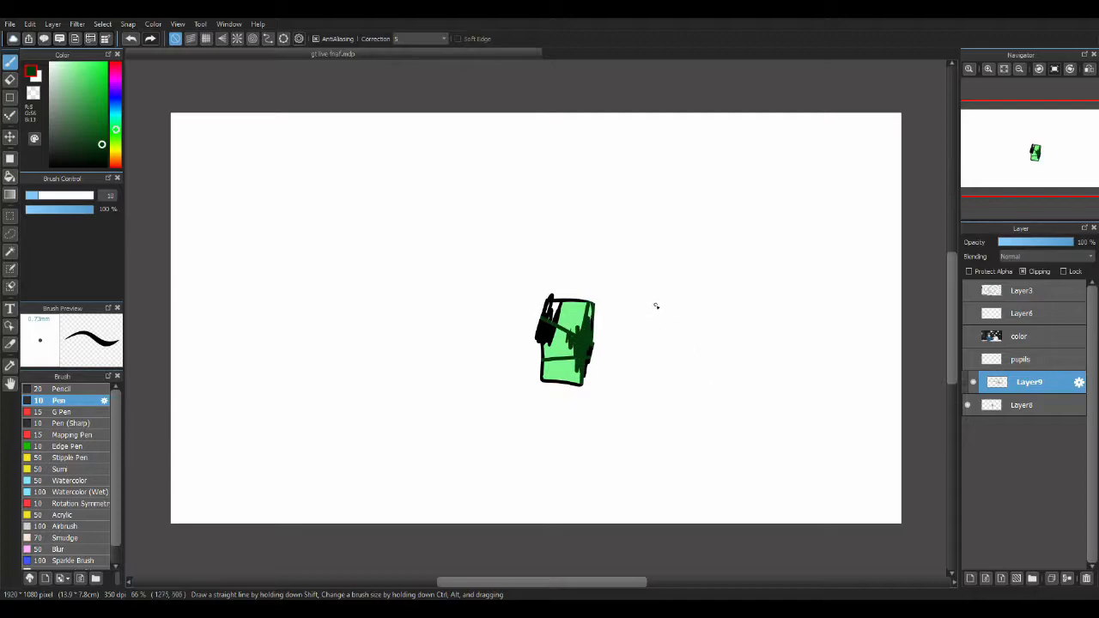
key("e")
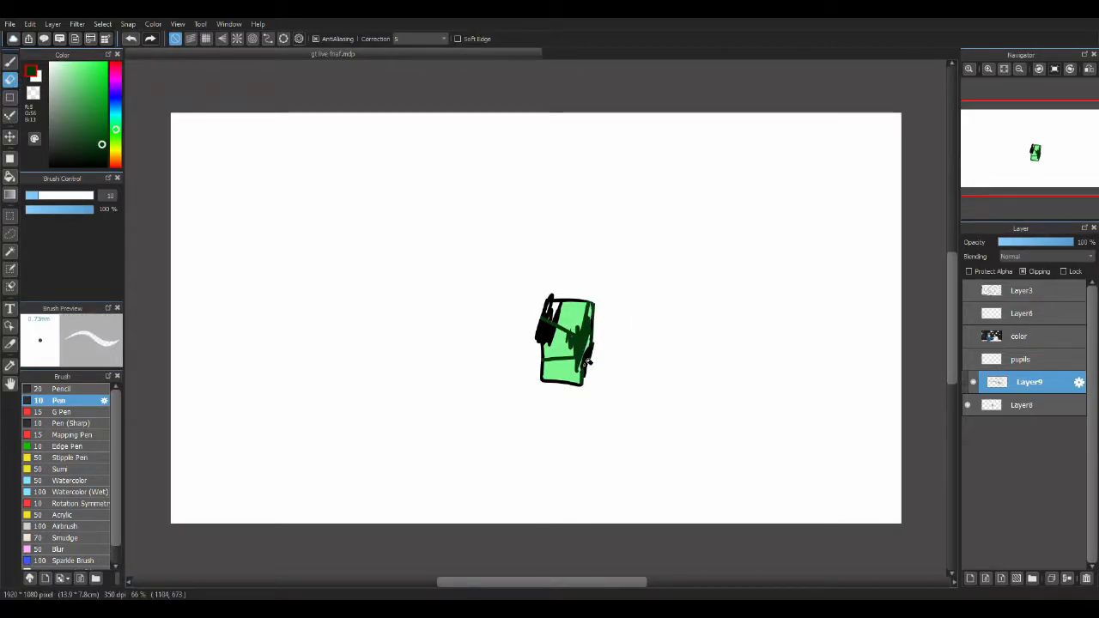
Delete Layer8 and Layer9, and make the pupils, color, Layer6 and Layer3 layers visible.
left_click(1018, 406)
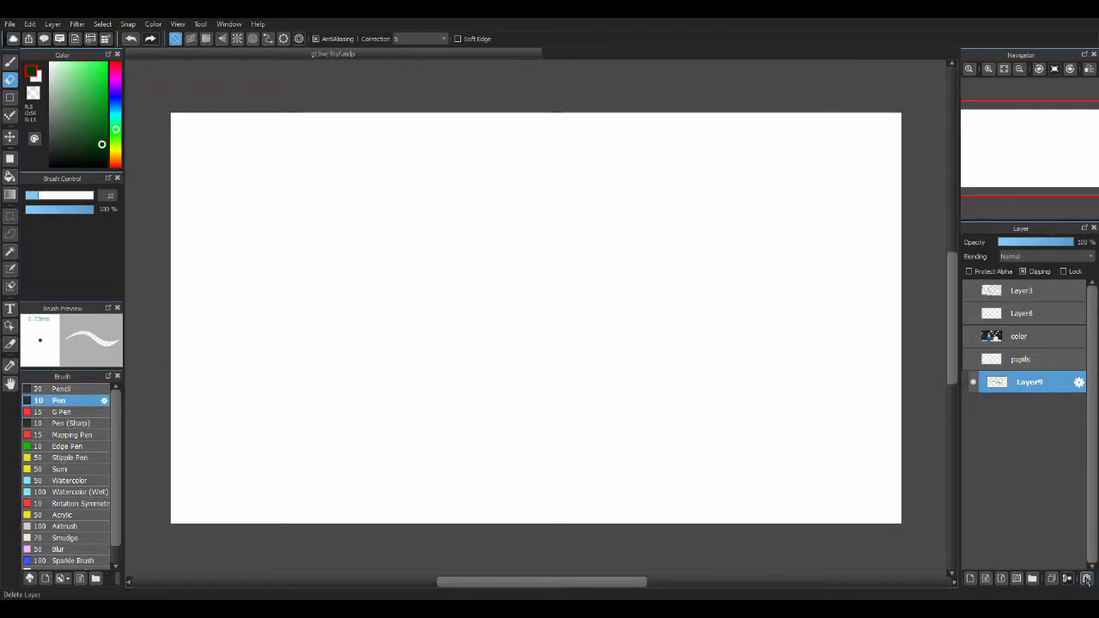
left_click(1088, 578)
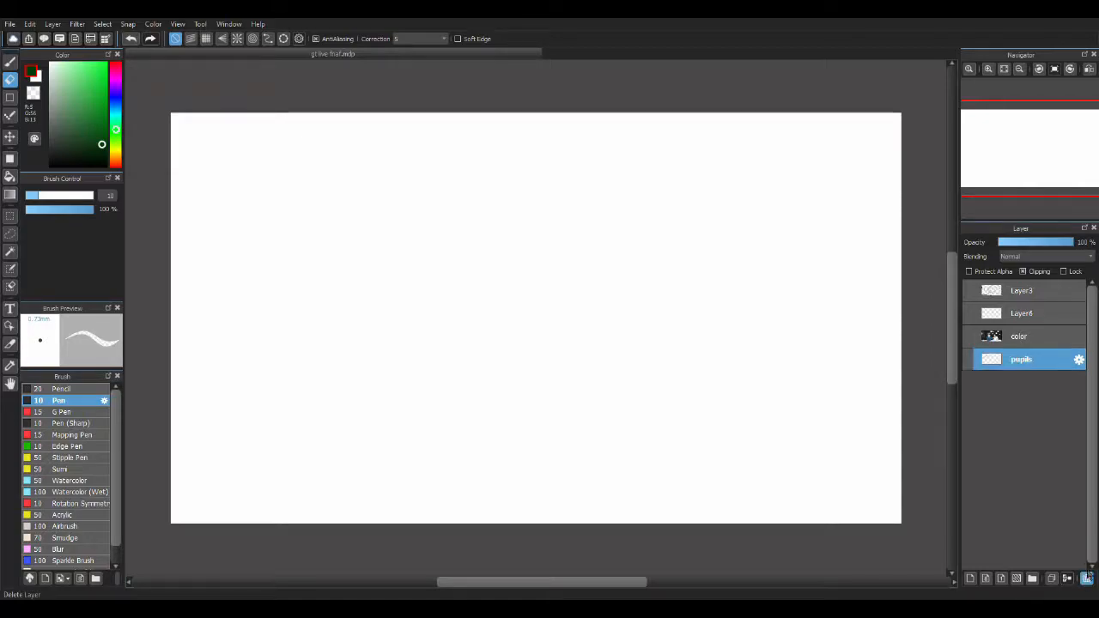
left_click(968, 359)
left_click(968, 336)
left_click(968, 313)
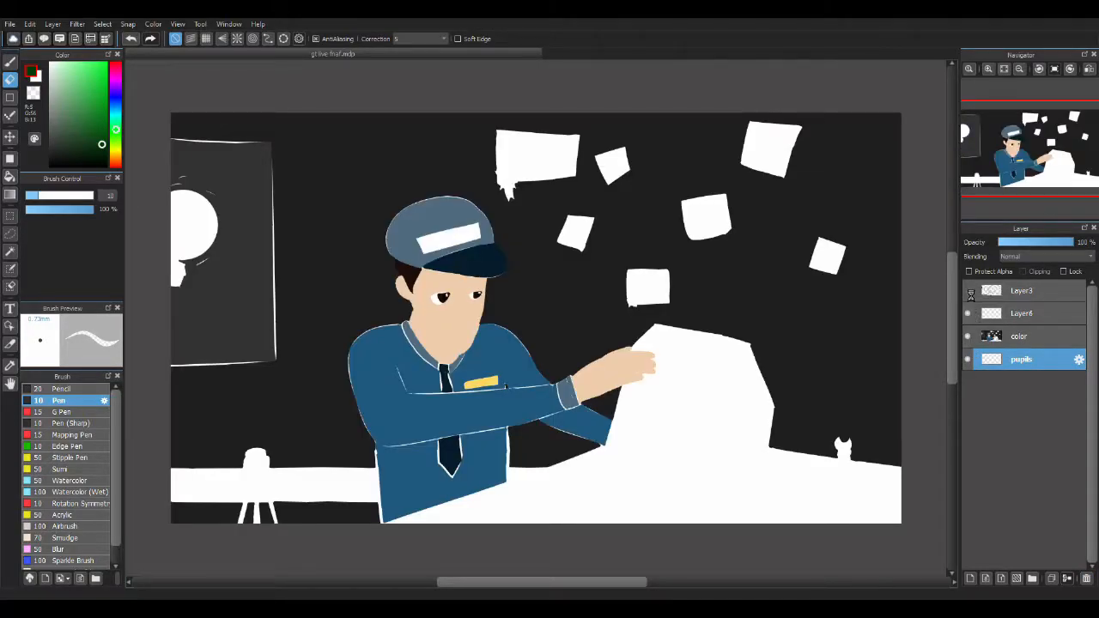
left_click(968, 291)
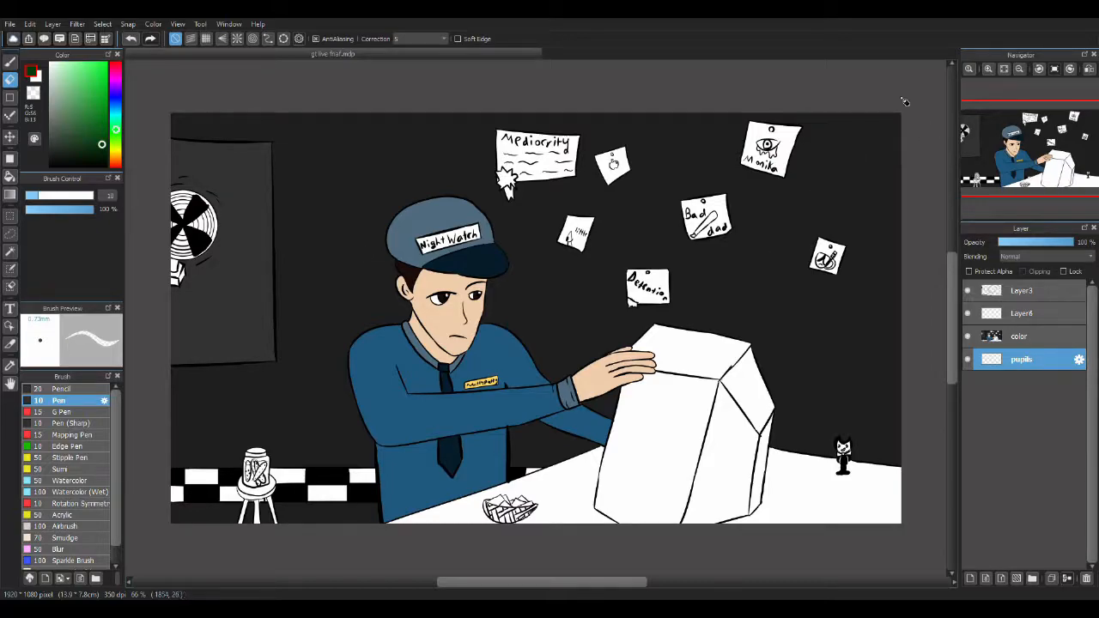
Magnify the artwork to 200% around the pinned notes near the canvas's right edge, and fit the whole picture back in view.
left_click(988, 69)
left_click(989, 69)
left_click(989, 69)
left_click_drag(1025, 155, 1082, 150)
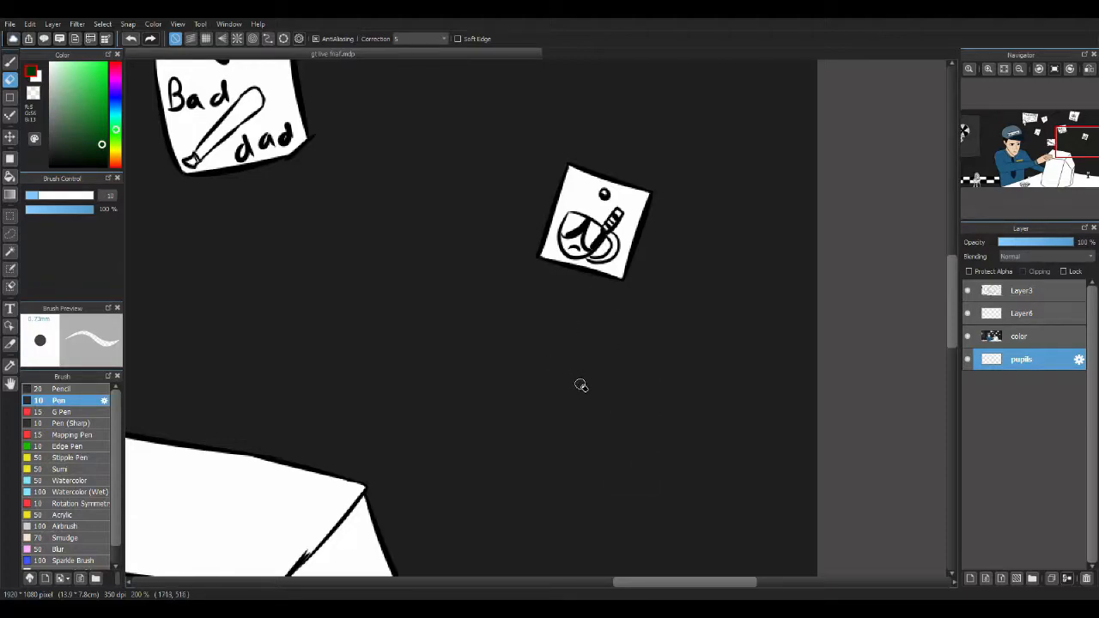
left_click(1005, 71)
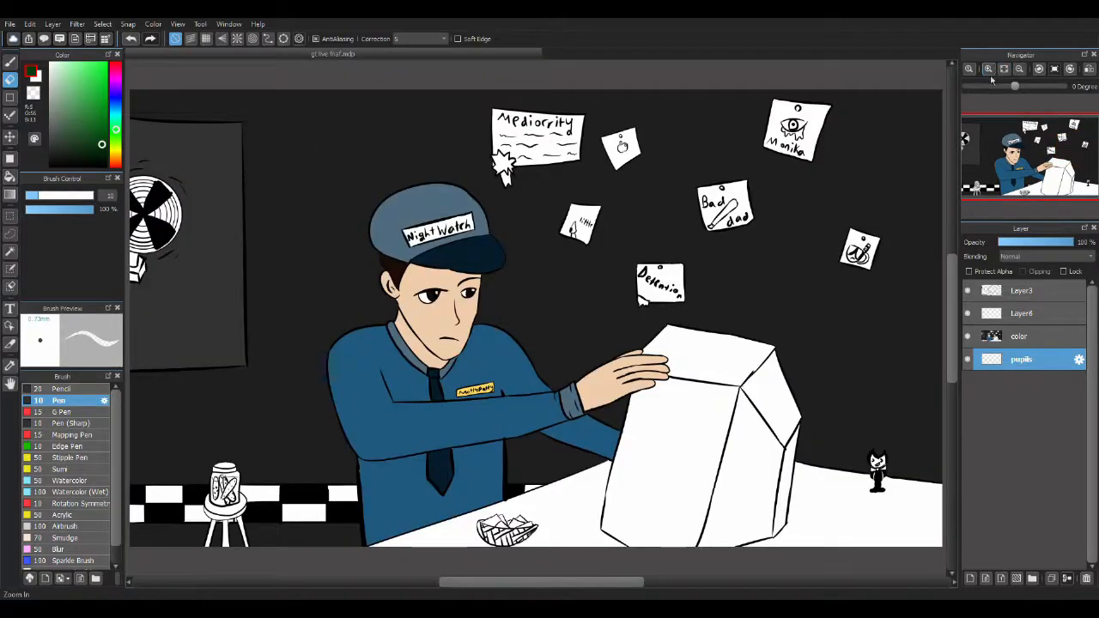